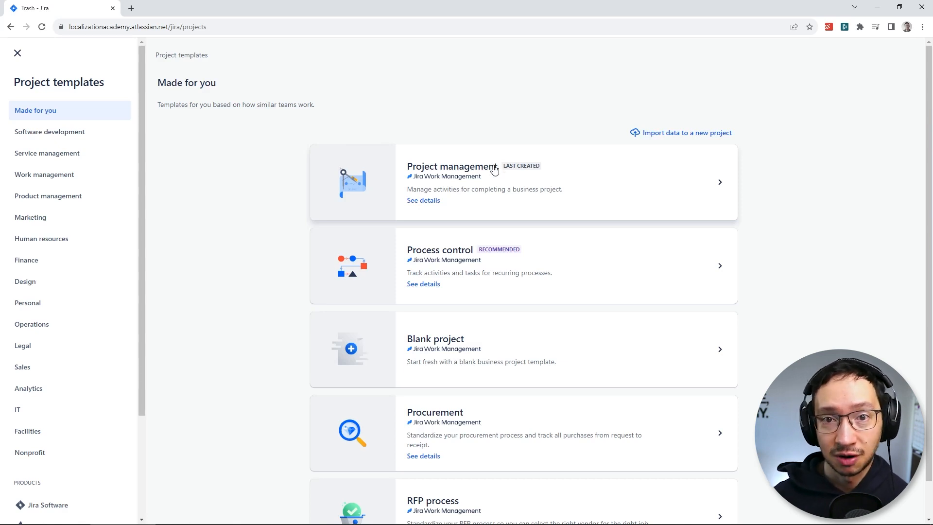
Create a project named "Project A" from the Project management template under Work management, and reload its board page
left_click(39, 179)
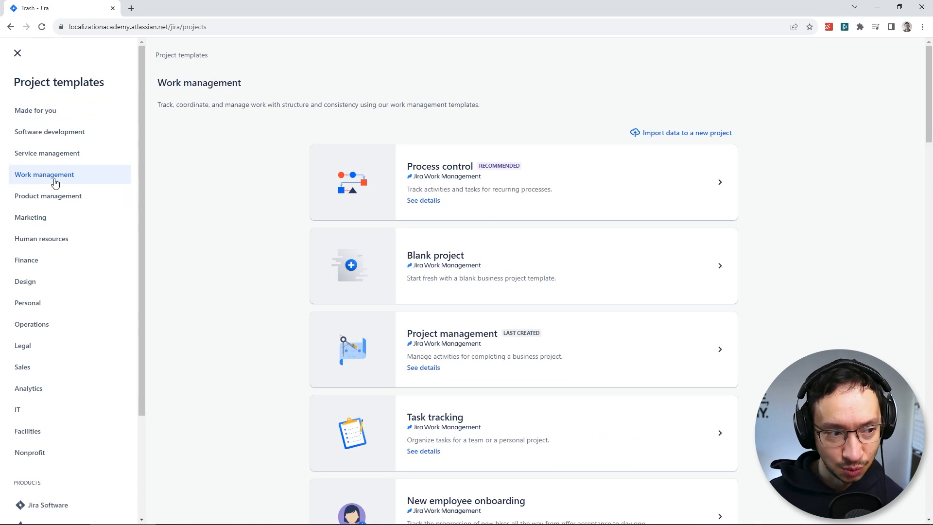
left_click(462, 333)
type("Project")
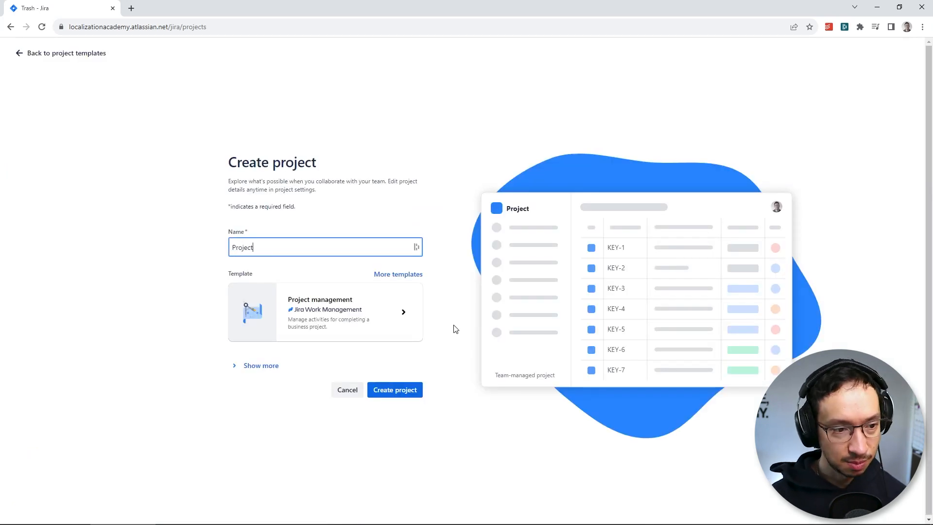
type(" A")
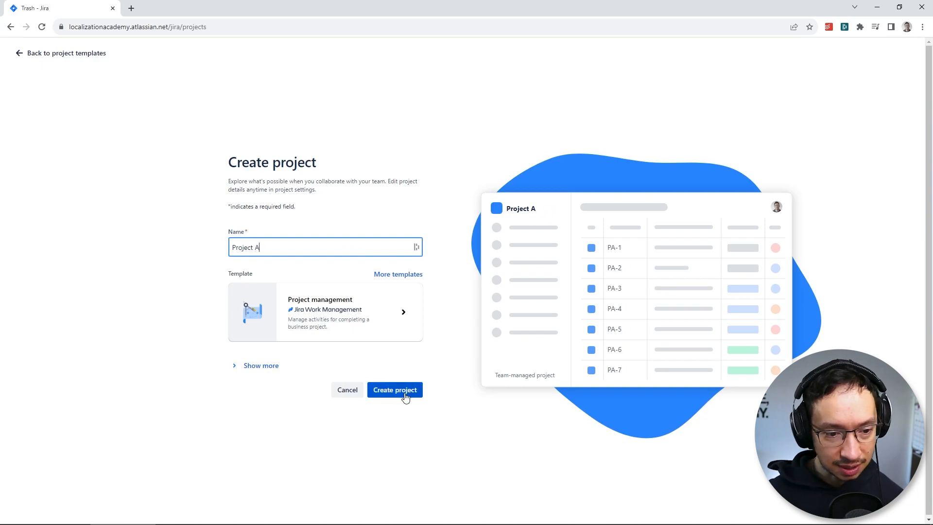
left_click(405, 394)
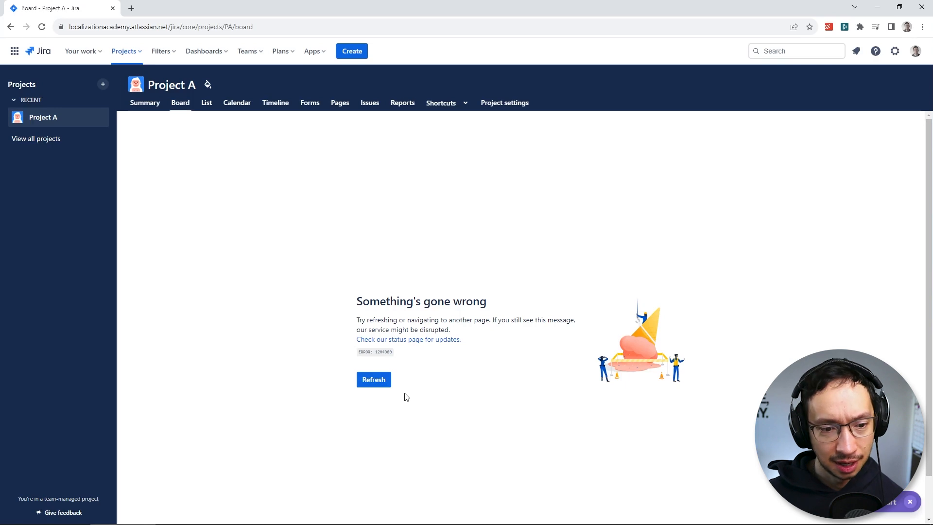
left_click(382, 380)
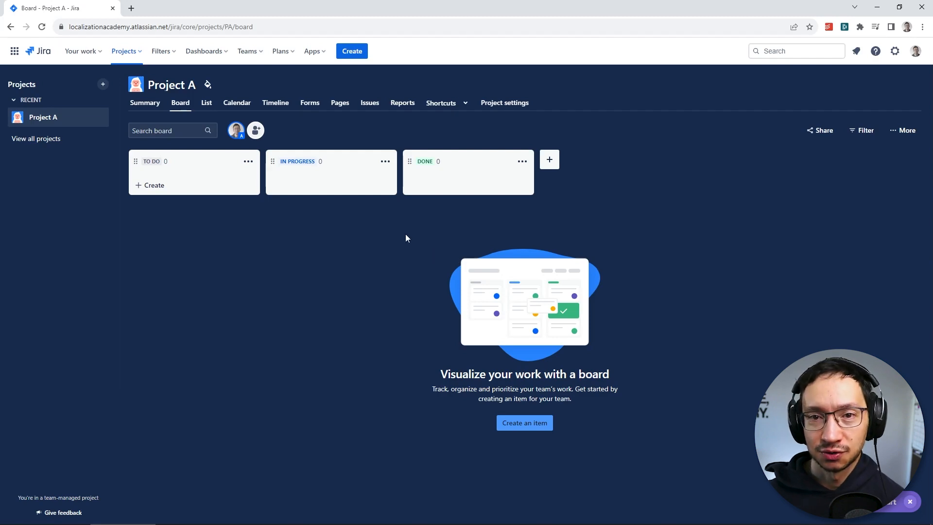
Hide the Priority and Labels fields in the list view of Project A
left_click(207, 103)
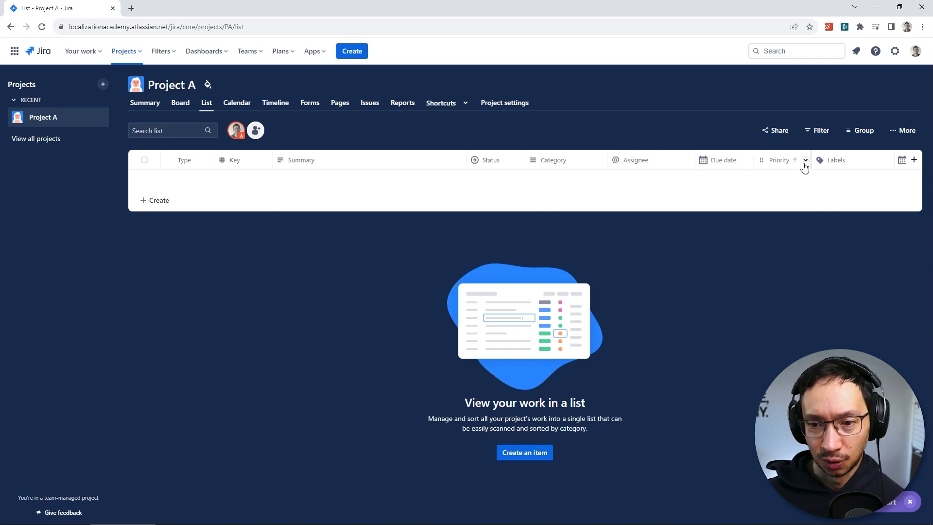
left_click(805, 161)
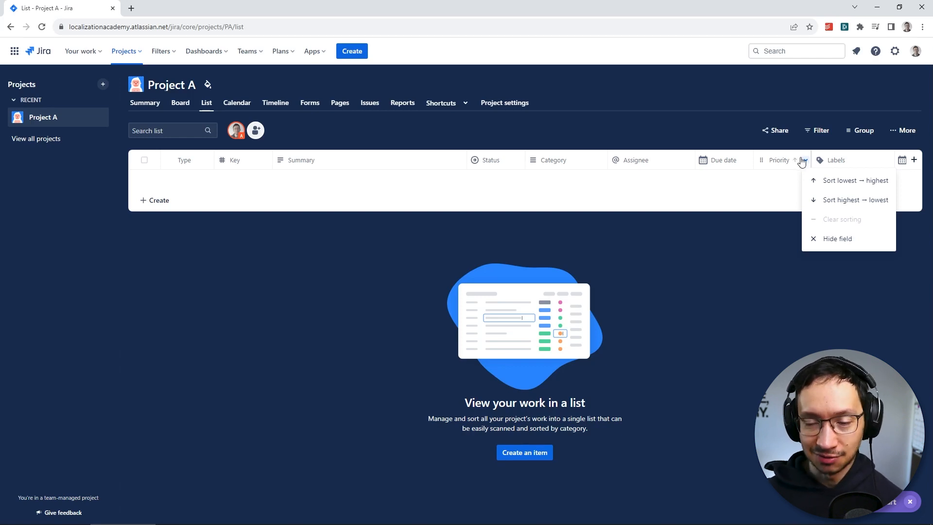
left_click(830, 240)
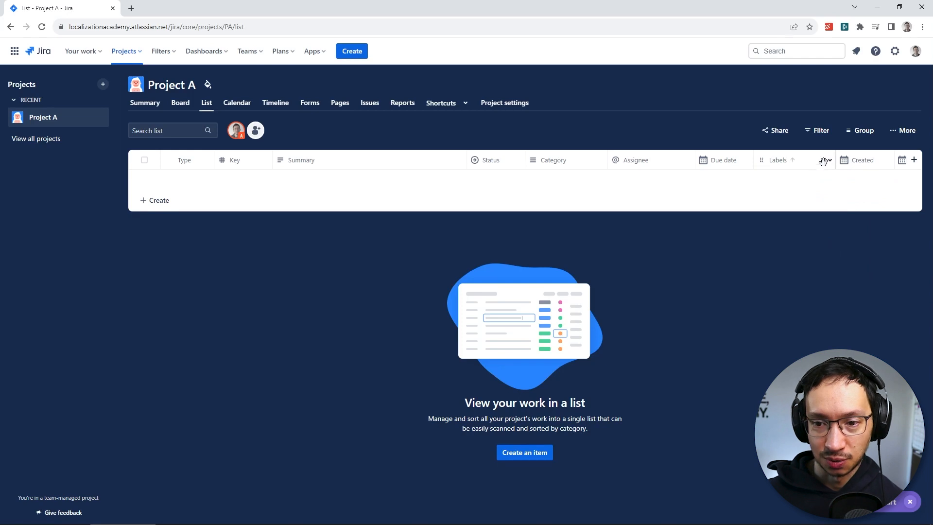
left_click(831, 160)
left_click(850, 239)
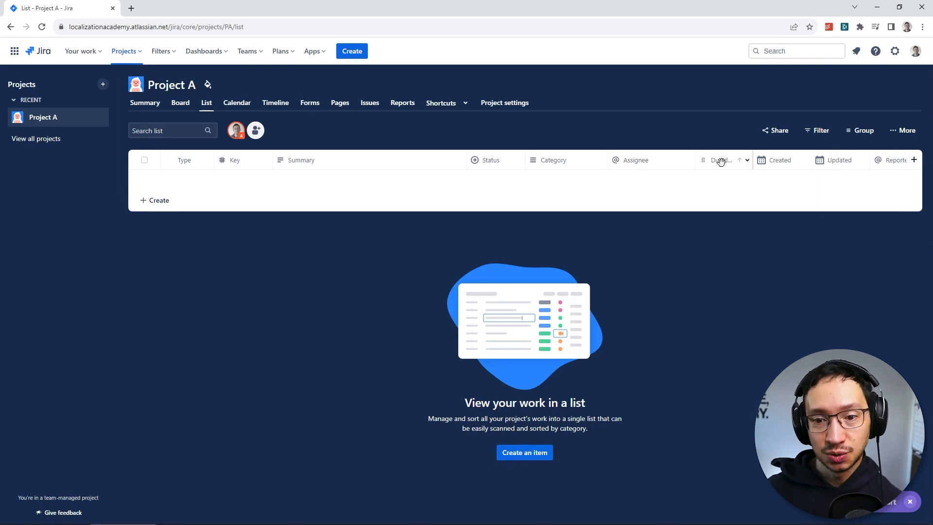
Add the Start date field as a column in the project list
left_click(915, 160)
scroll(849, 277, "down", 2)
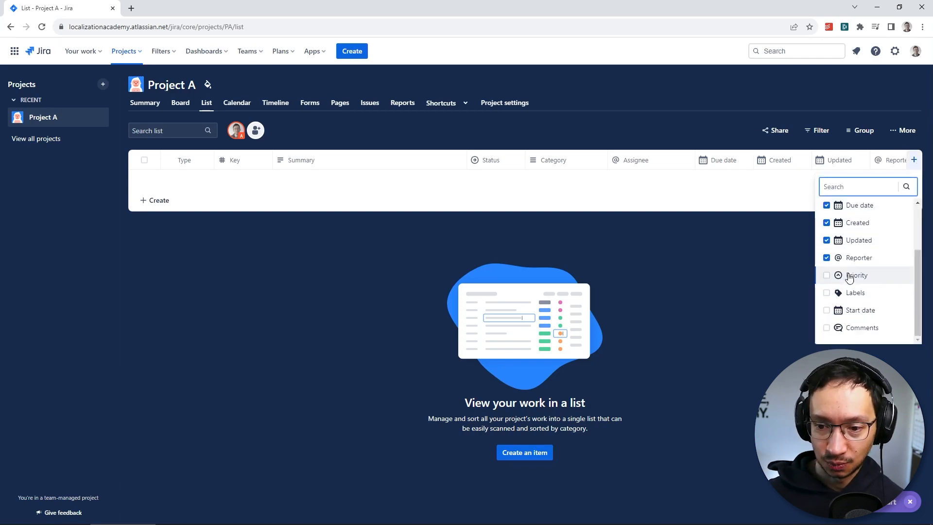
left_click(827, 310)
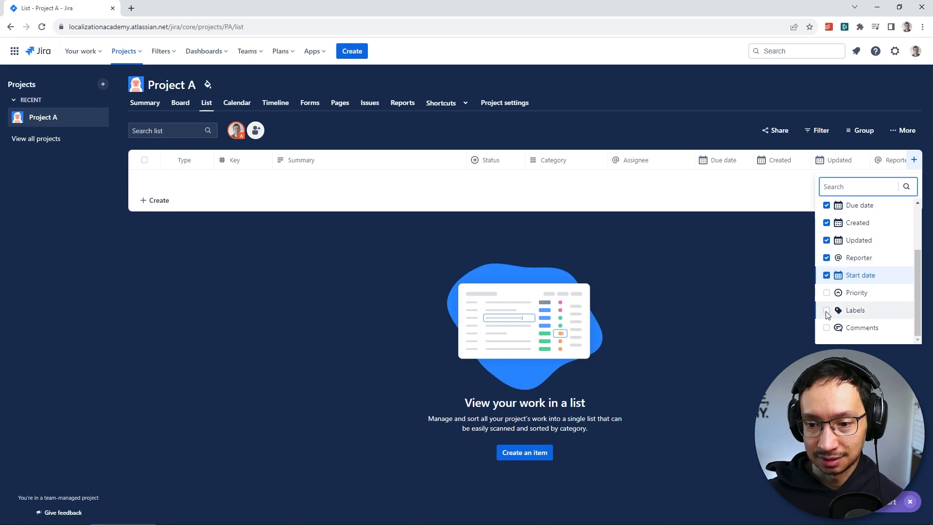
left_click(748, 284)
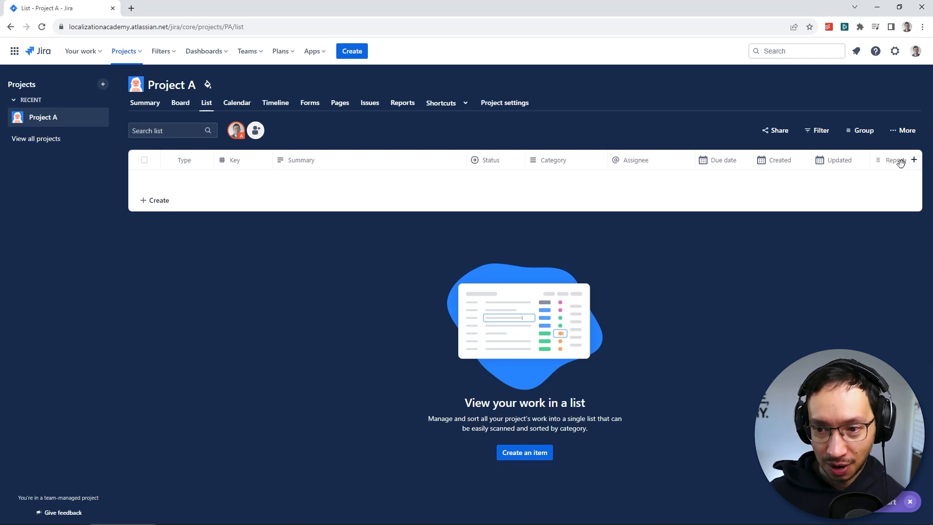
Create a new task named "Test" in the project list
left_click(164, 202)
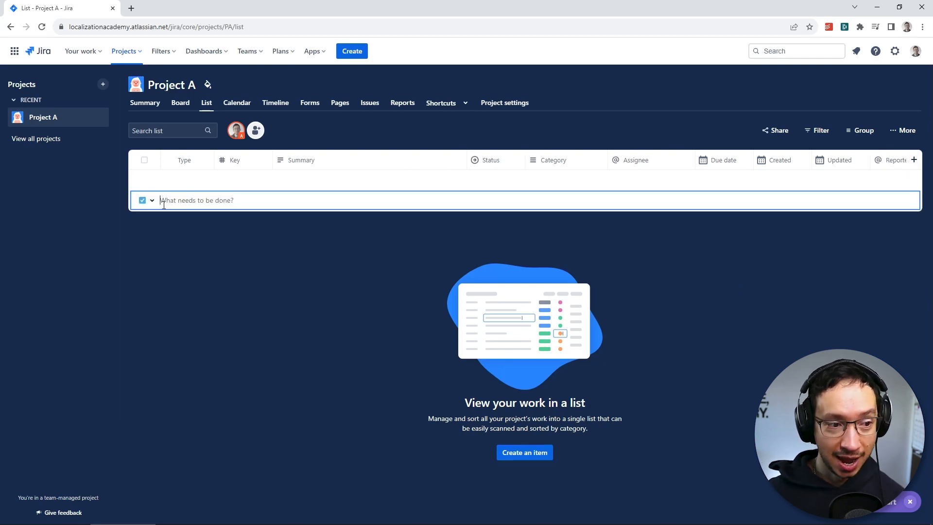
type("Test")
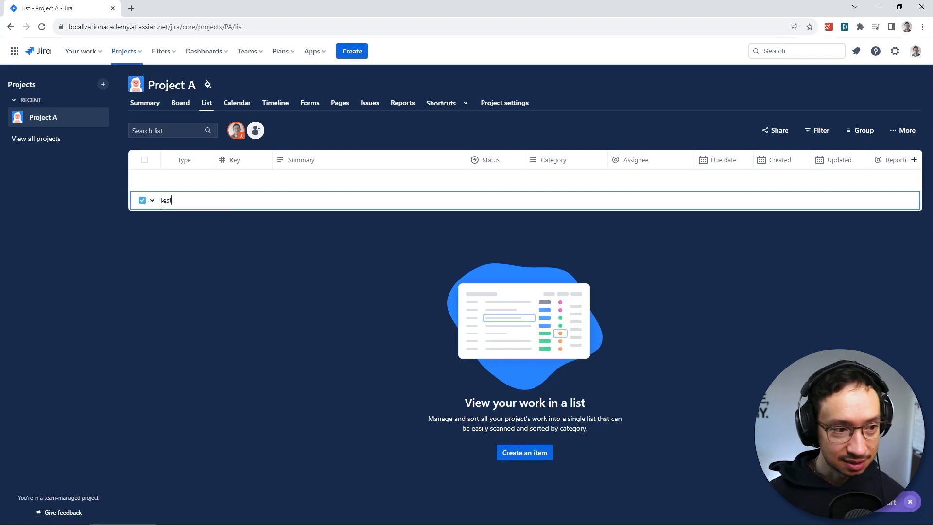
key("Return")
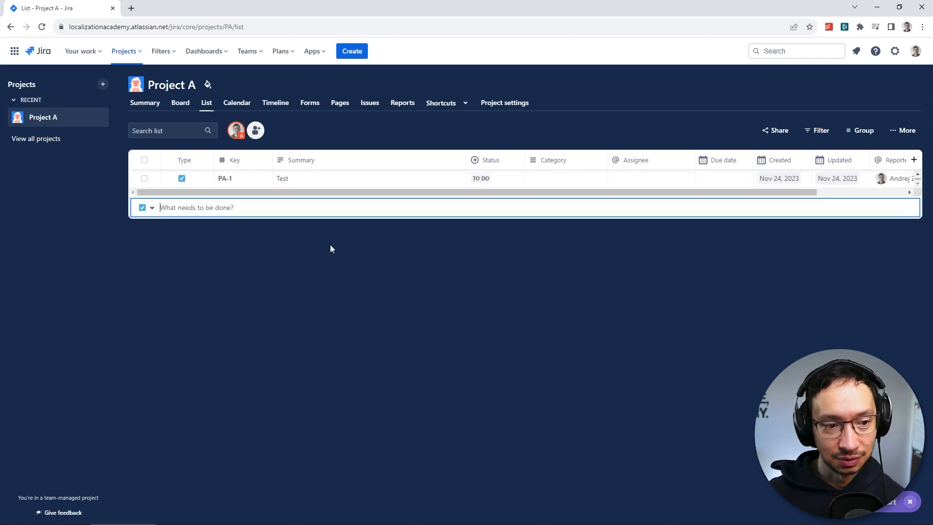
Reorder the list columns so that Start date comes directly before Due date and Category directly after it
left_click_drag(756, 196, 844, 197)
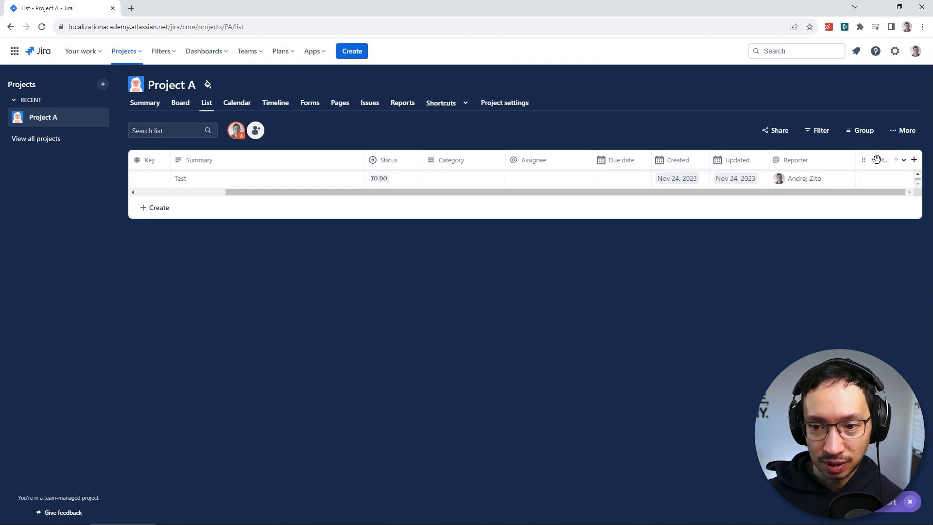
left_click_drag(878, 159, 607, 160)
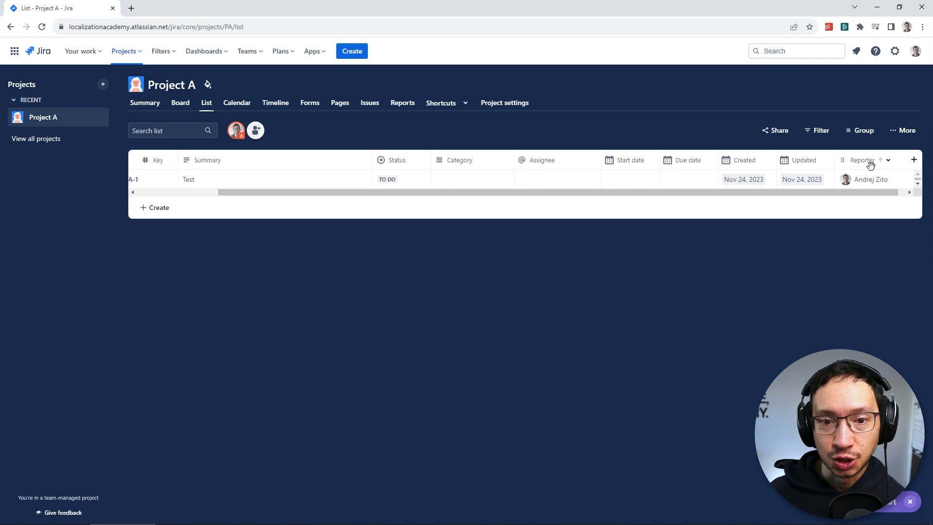
left_click_drag(753, 192, 728, 192)
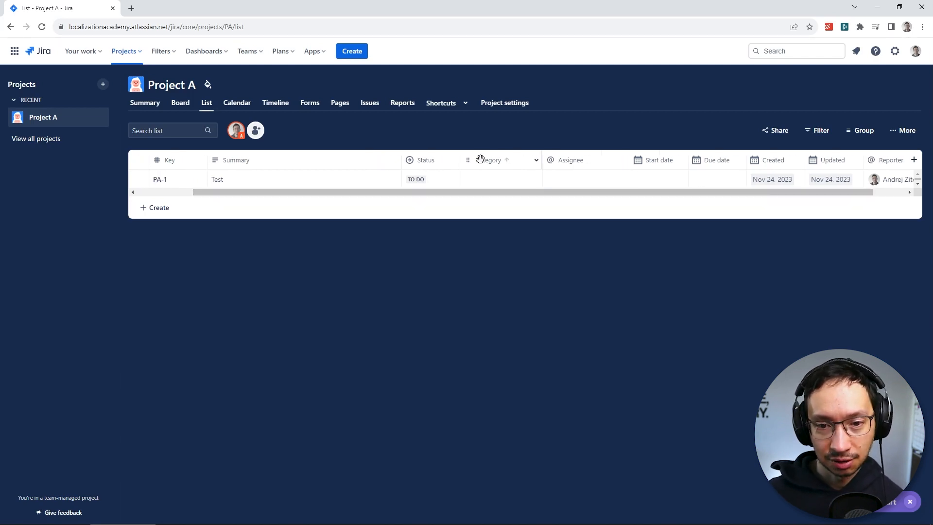
left_click_drag(481, 159, 687, 162)
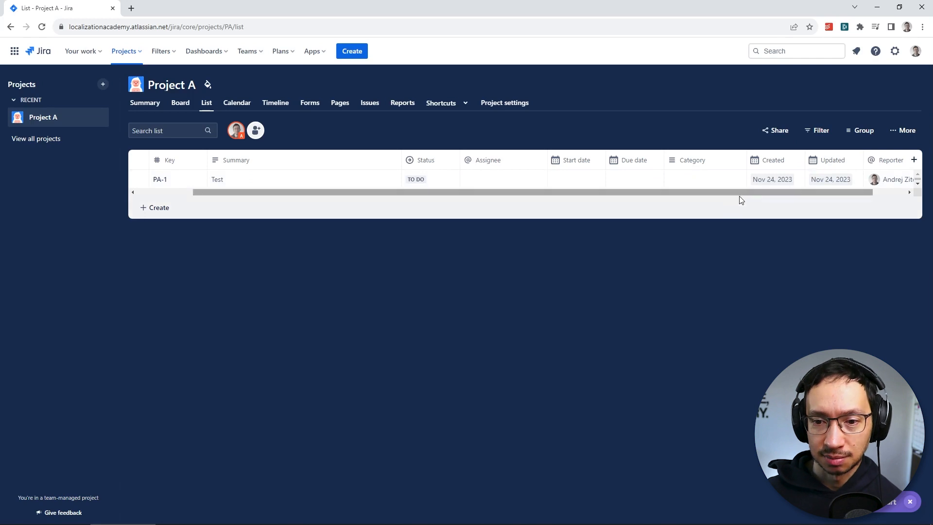
left_click_drag(754, 192, 590, 198)
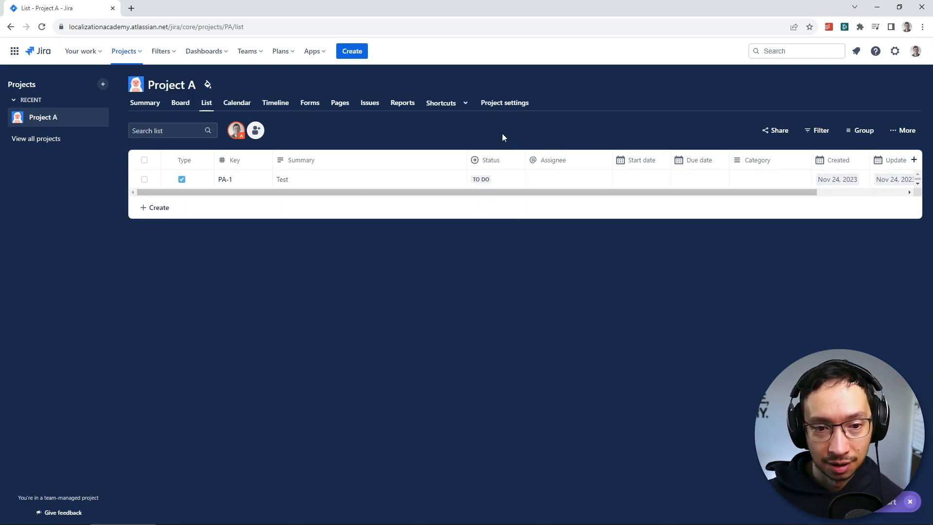
Rename the "Test" task as "Pre-processing - 10 hrs"
left_click(325, 176)
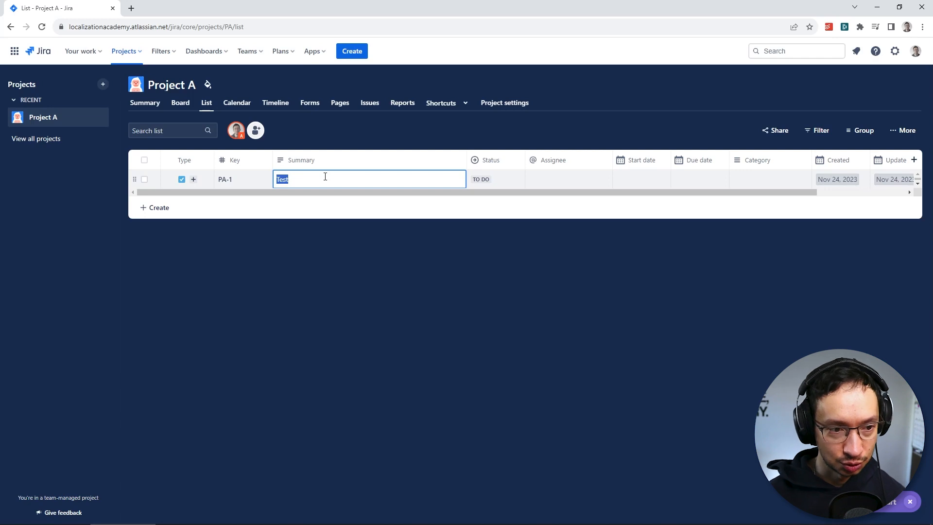
type("Pre-processing ")
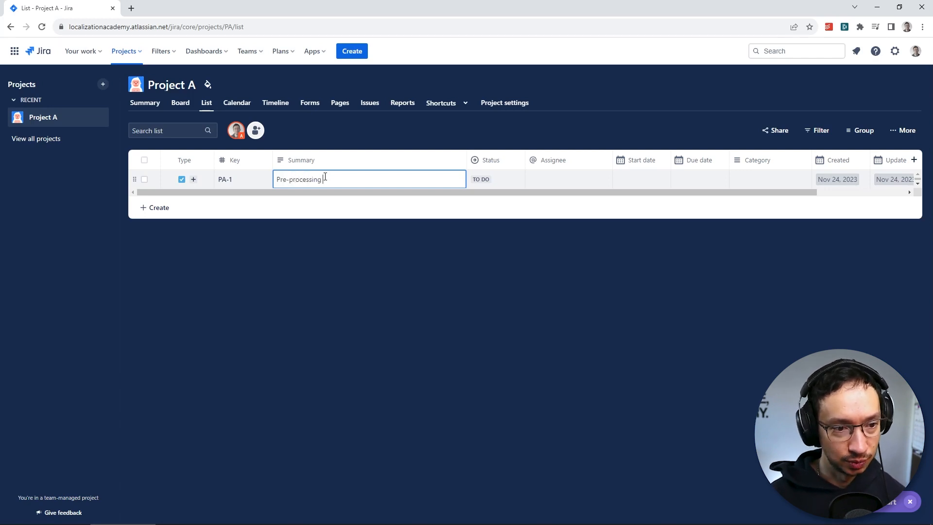
type("- 10 hrs")
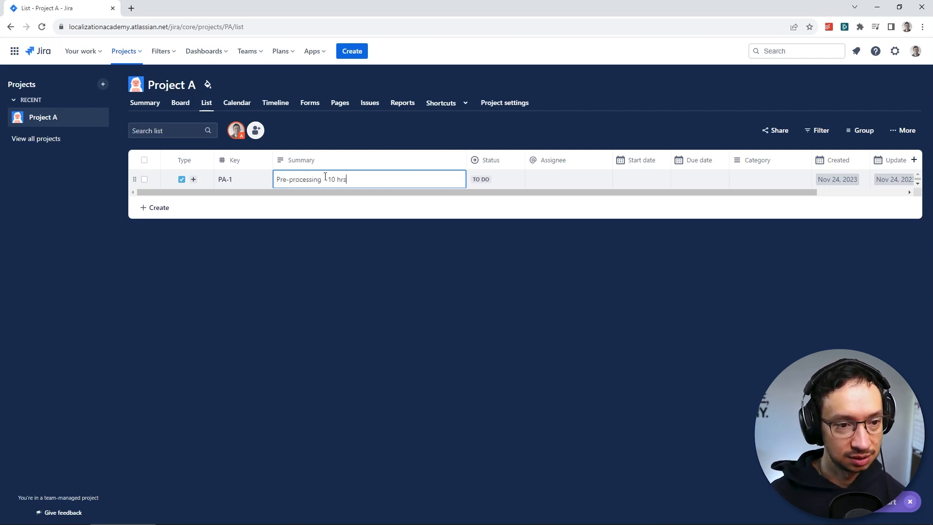
Add two more tasks to the list, named "Translation - 15k" and "MTPE - 30 hrs"
left_click(164, 209)
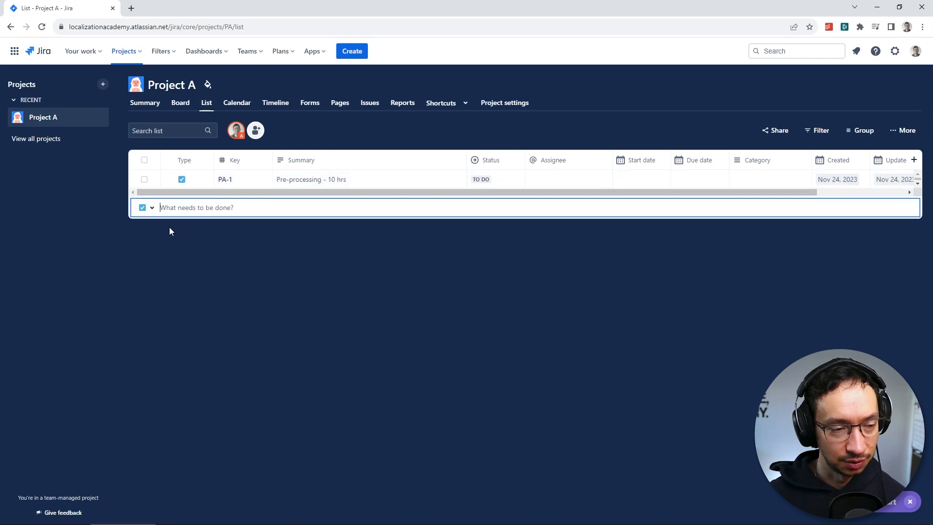
type("Translation - 15k")
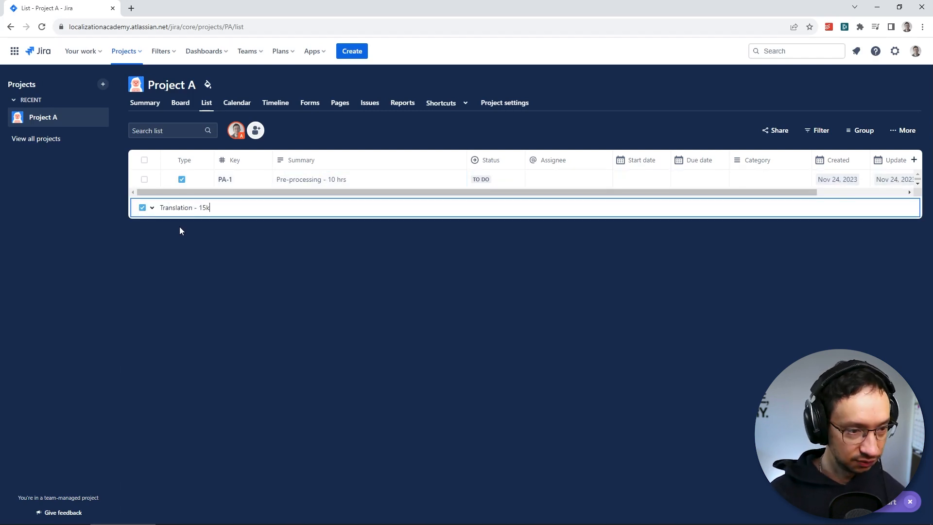
key("Return")
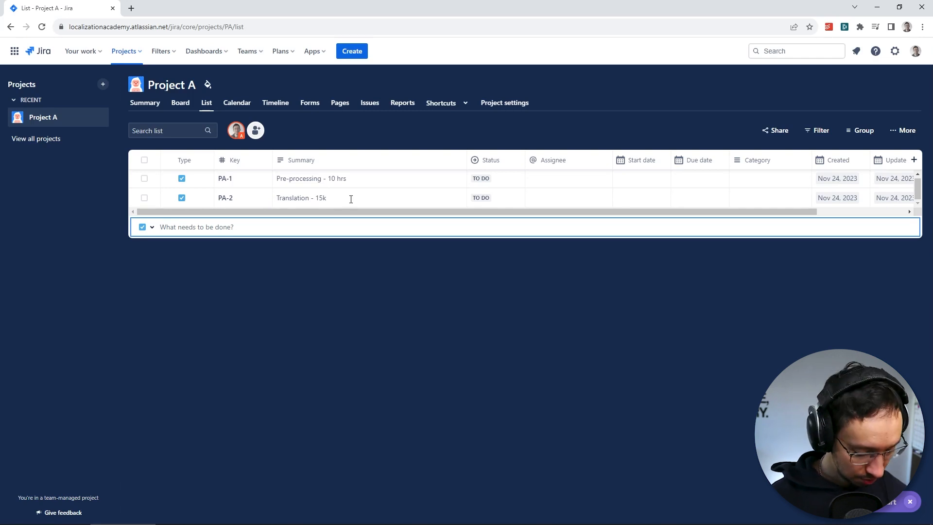
type("MT")
type("P")
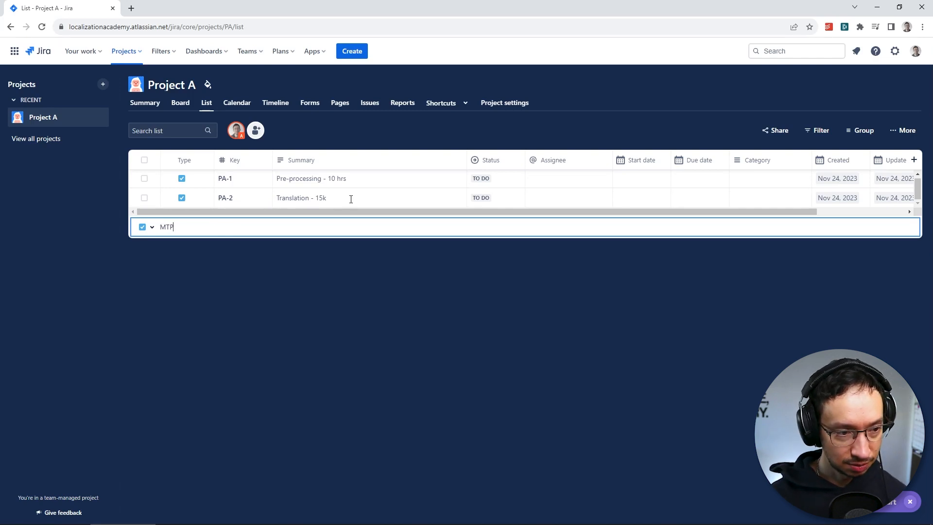
type("E - 30 hrs")
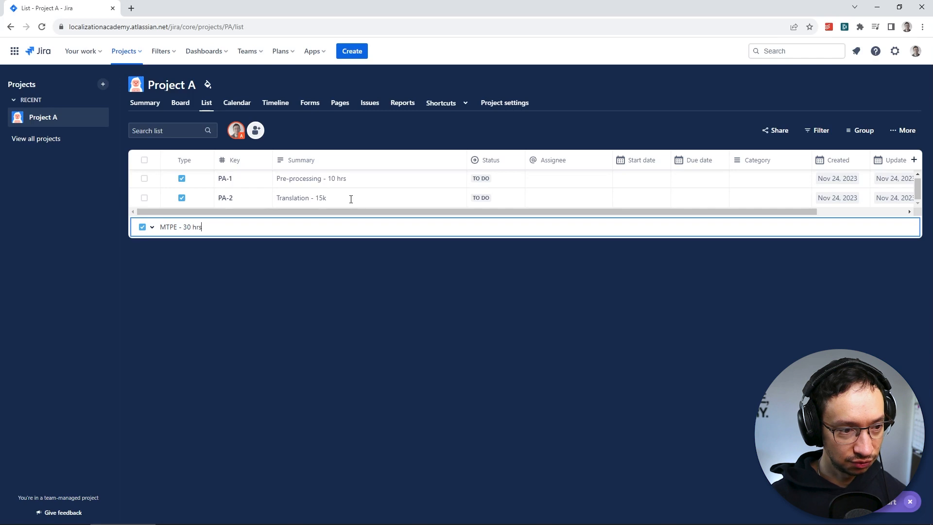
key("Return")
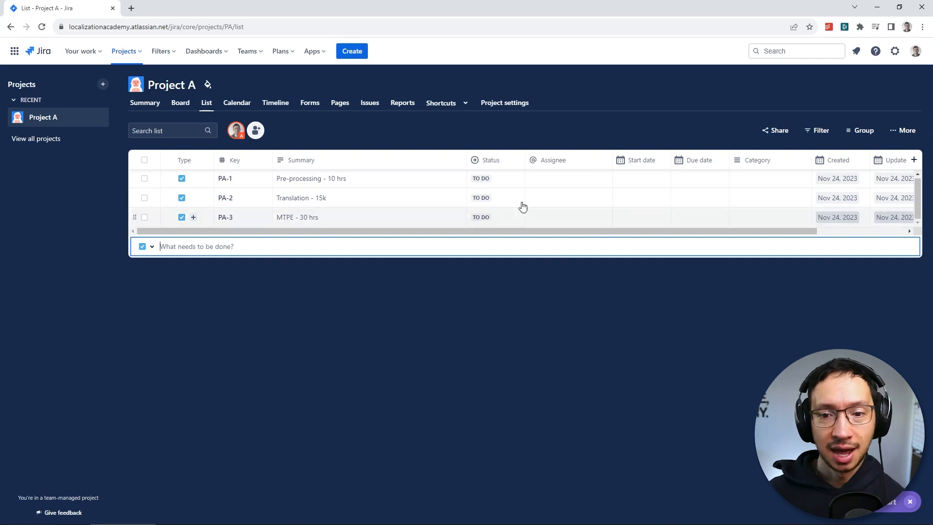
Assign the new category "LI" to the pre-processing task
left_click(773, 181)
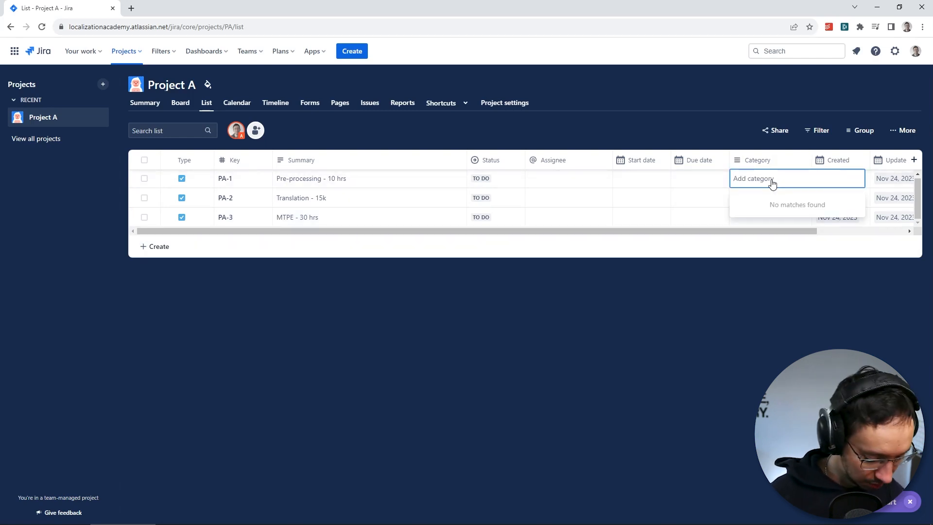
type("LI")
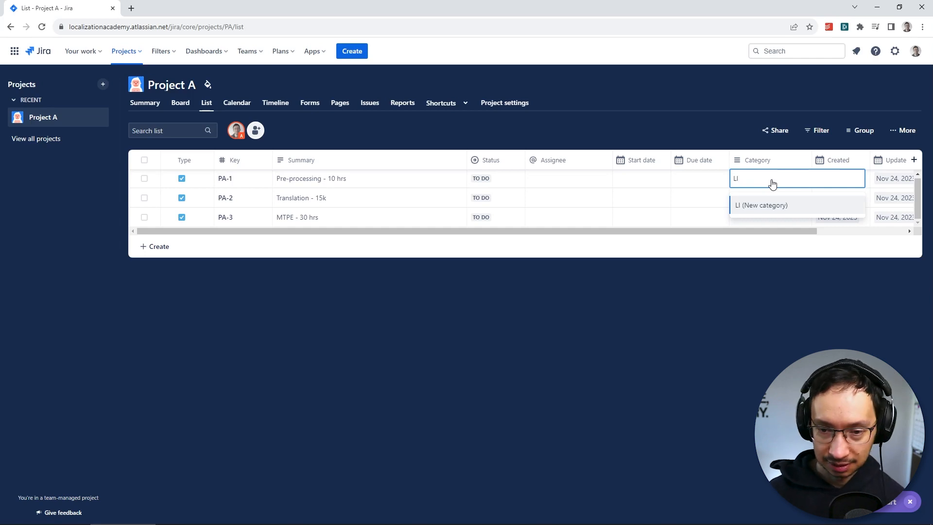
left_click(767, 205)
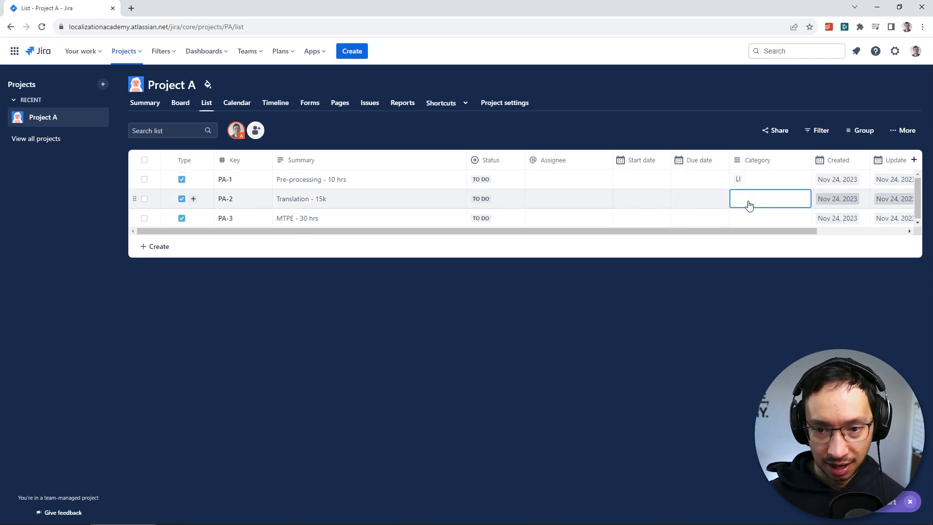
Assign the new category "DE, JA" to the translation task and the new category "FR, KO" to the MTPE task
left_click(749, 205)
type("DE, ")
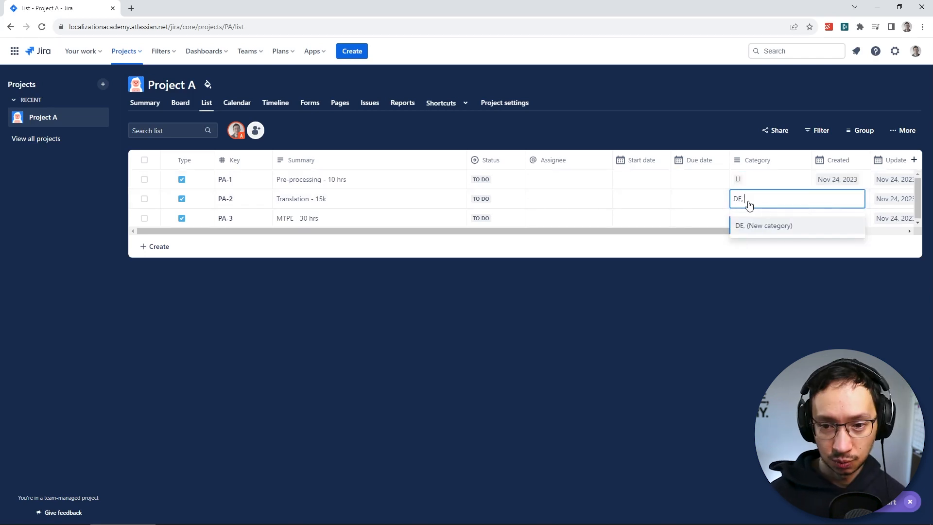
type("JA")
key("Return")
left_click(756, 218)
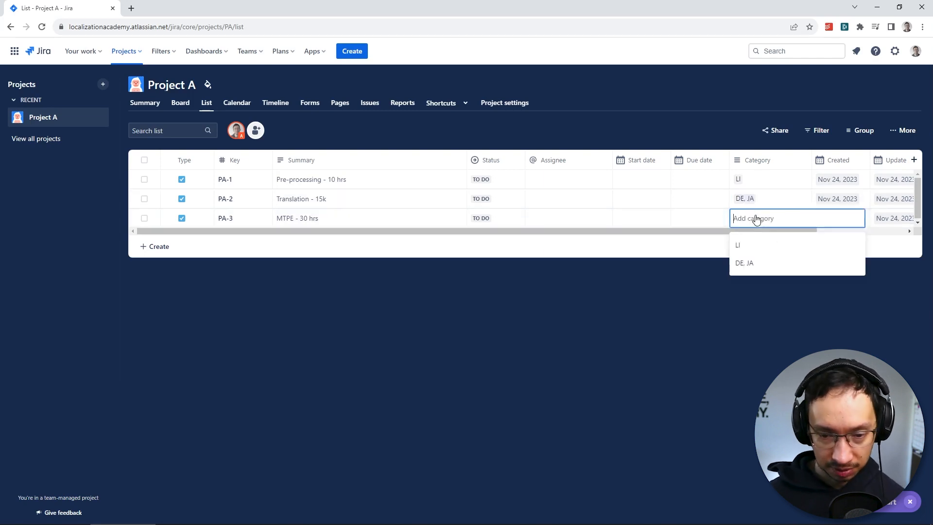
type("FR, KO")
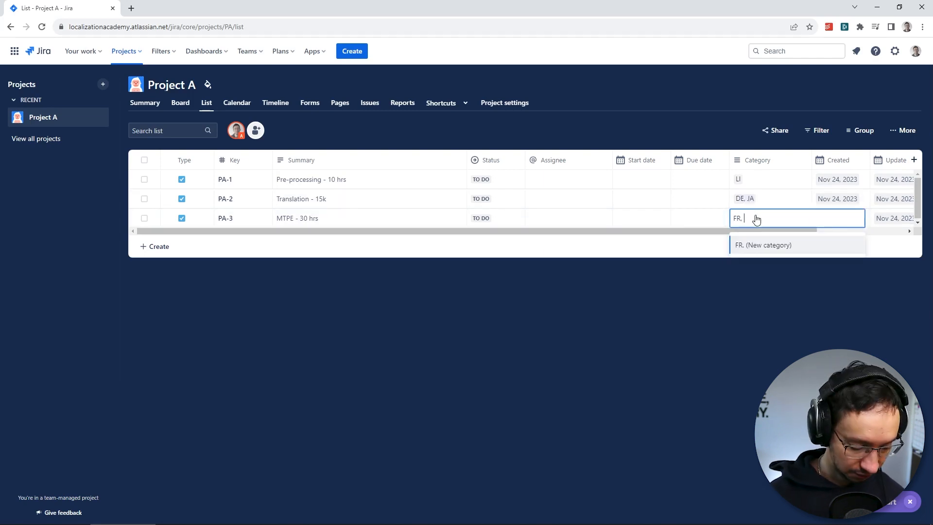
key("Return")
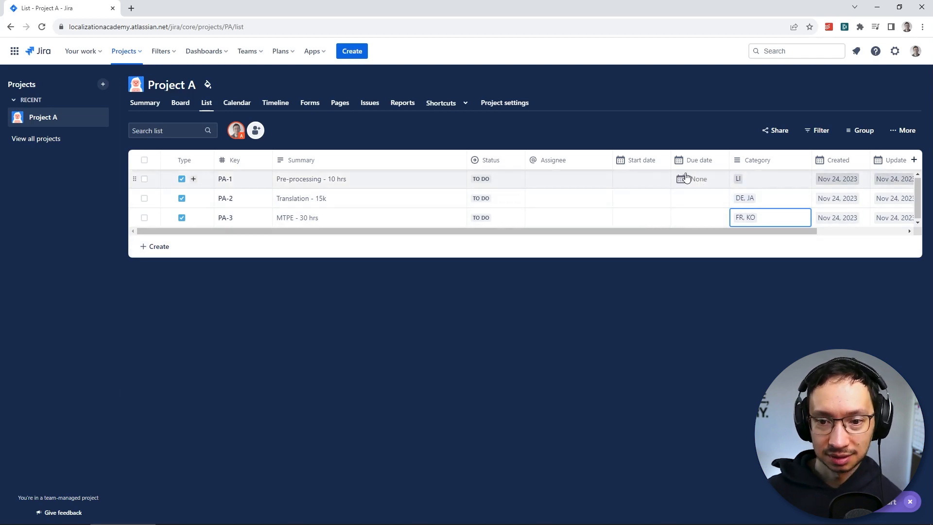
Group the task list by category
left_click(865, 131)
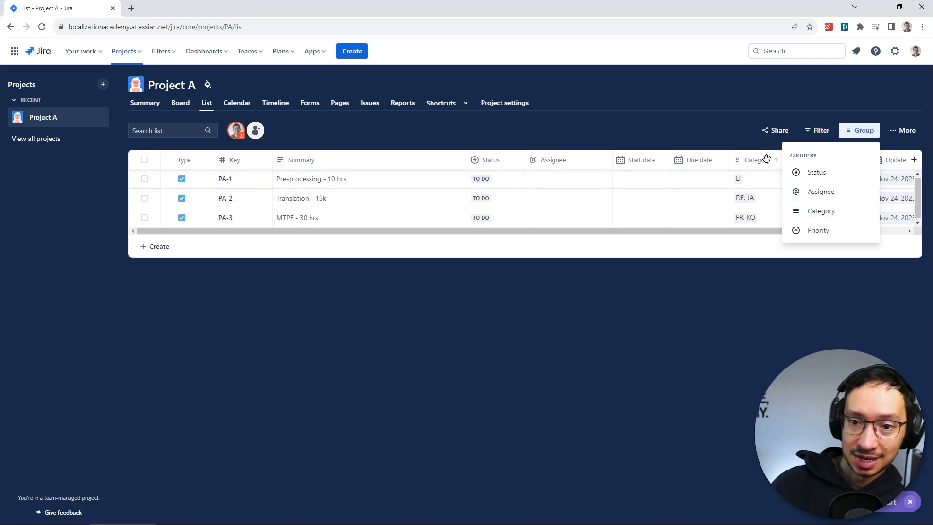
left_click(827, 215)
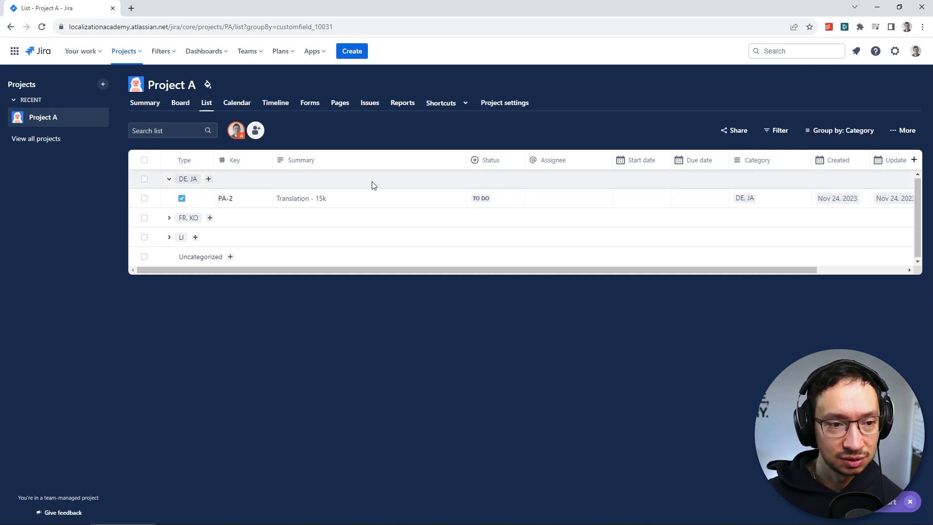
Examine the fields available for the Task issue type in the project settings, and return to the list
left_click(498, 103)
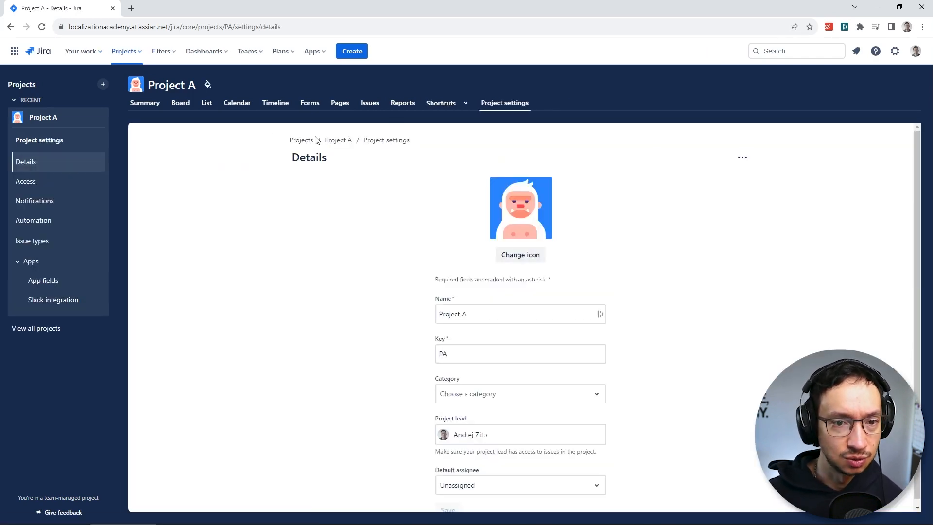
left_click(33, 241)
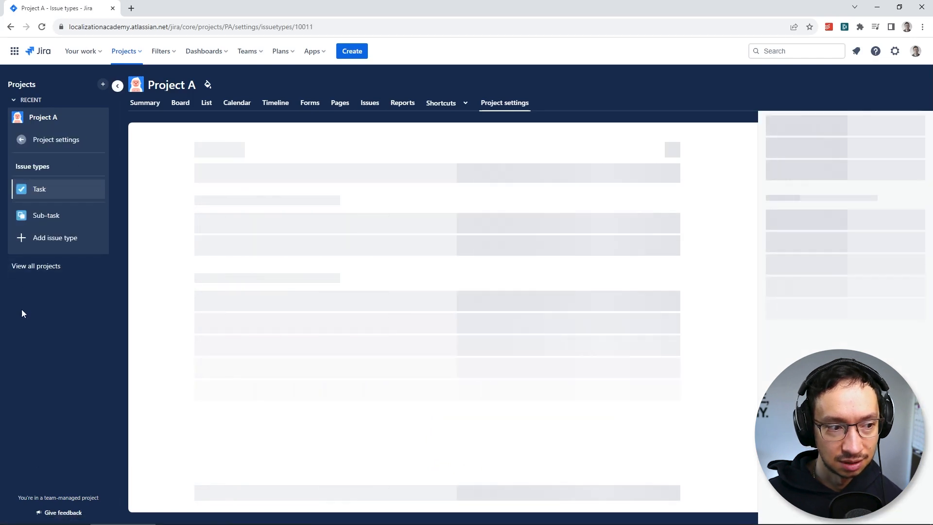
scroll(835, 292, "down", 4)
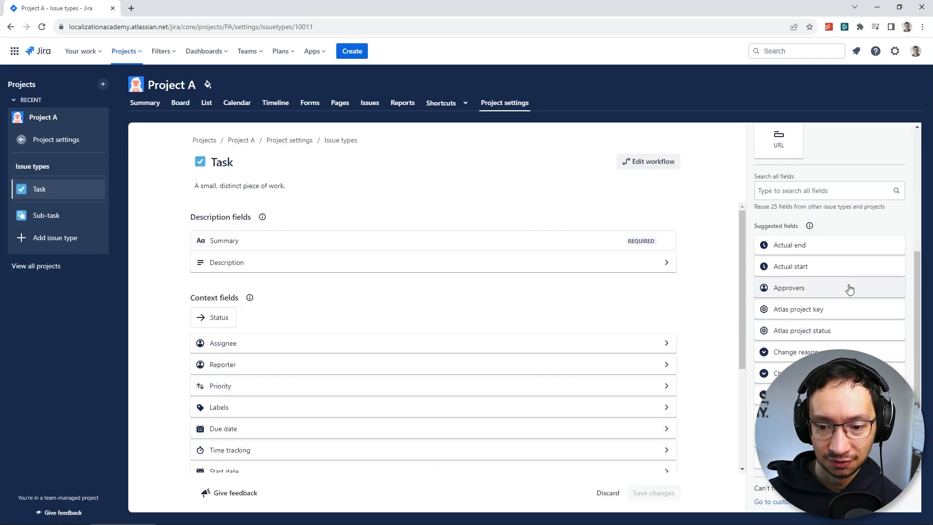
scroll(850, 289, "up", 4)
left_click(206, 103)
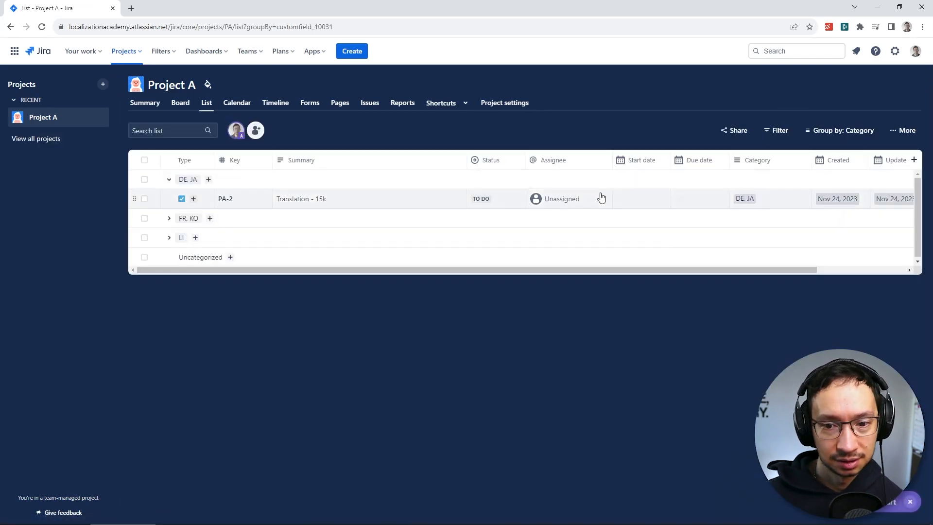
Check the available grouping options, keep grouping by category, and expand the "FR, KO" and "LI" groups
left_click(830, 136)
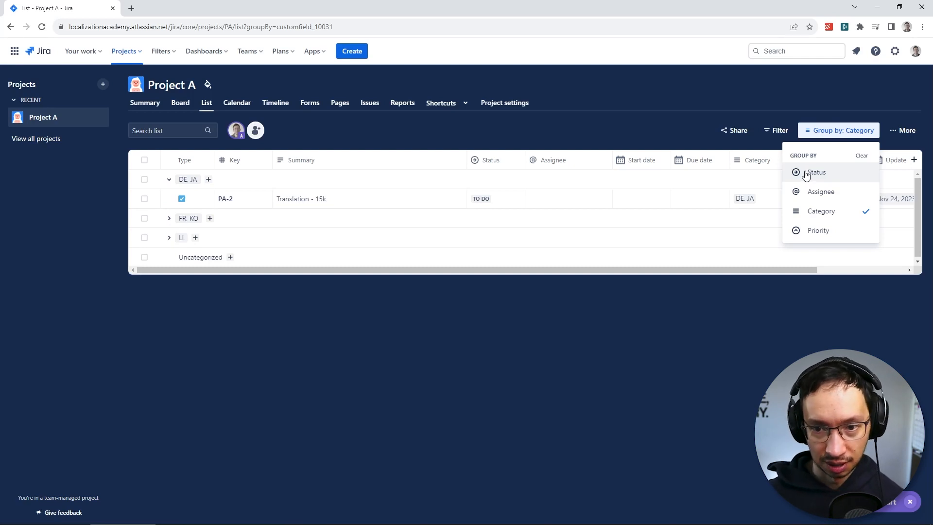
left_click(644, 129)
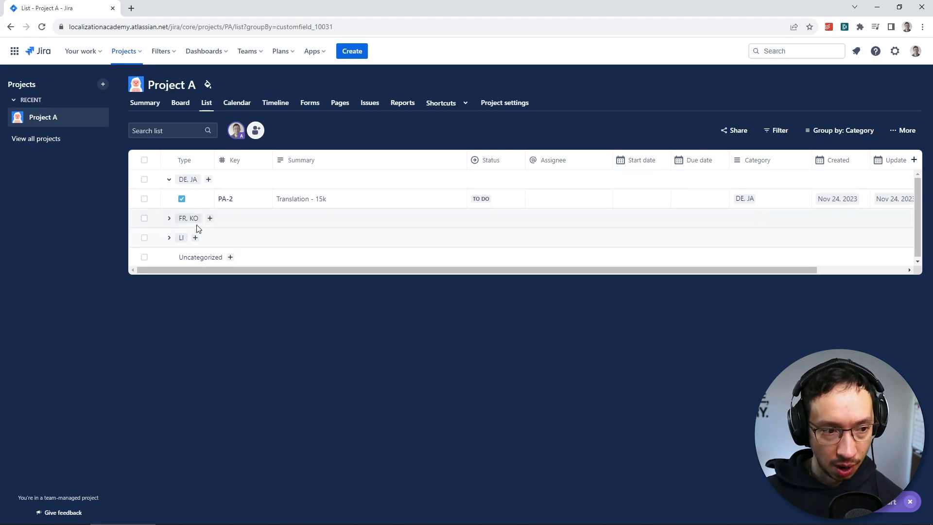
left_click(169, 218)
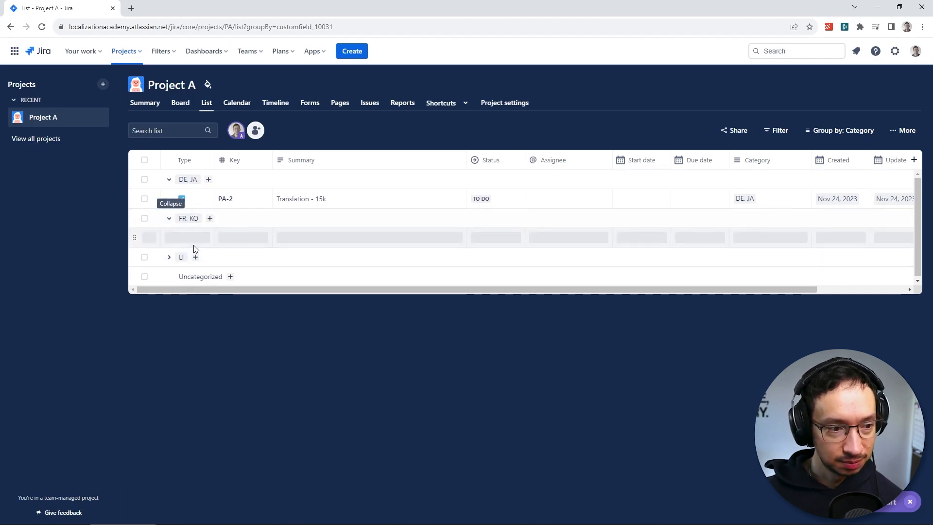
left_click(168, 258)
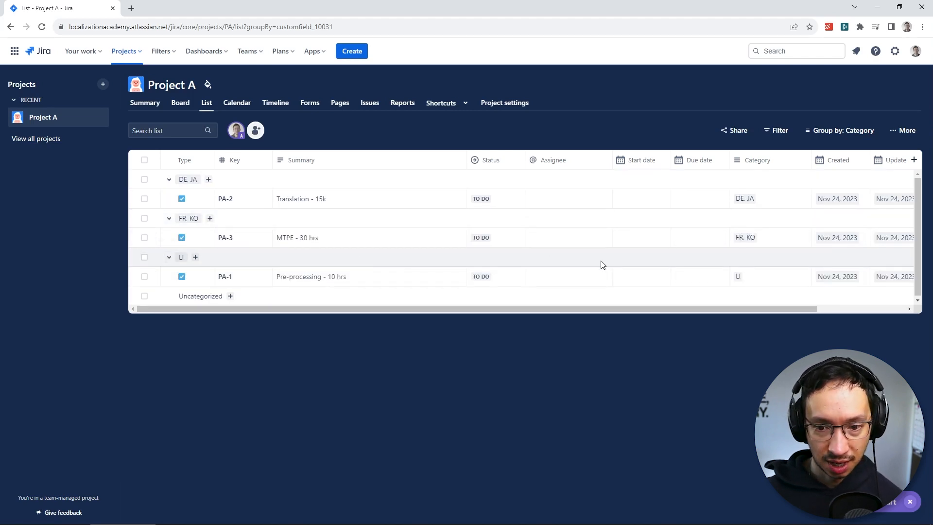
Rename the pre-processing task's category "LI" as "1_LI"
left_click(742, 277)
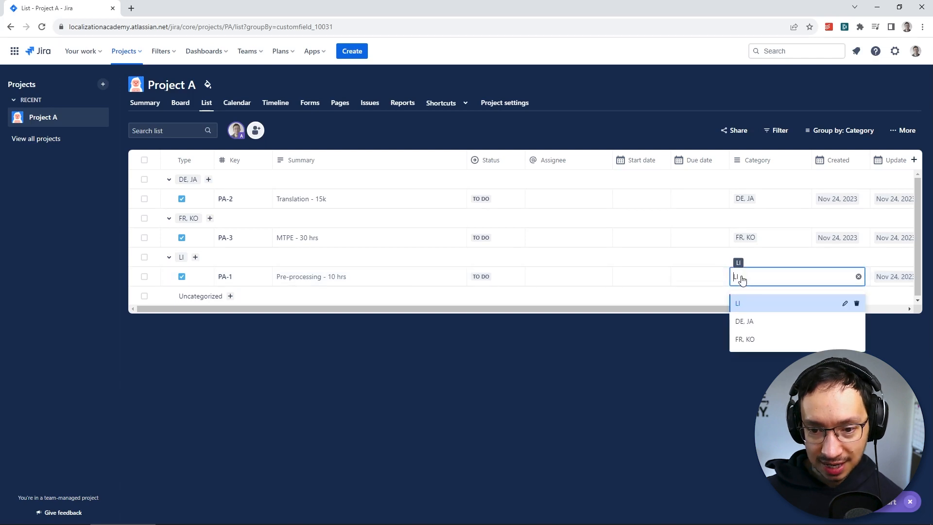
left_click(846, 304)
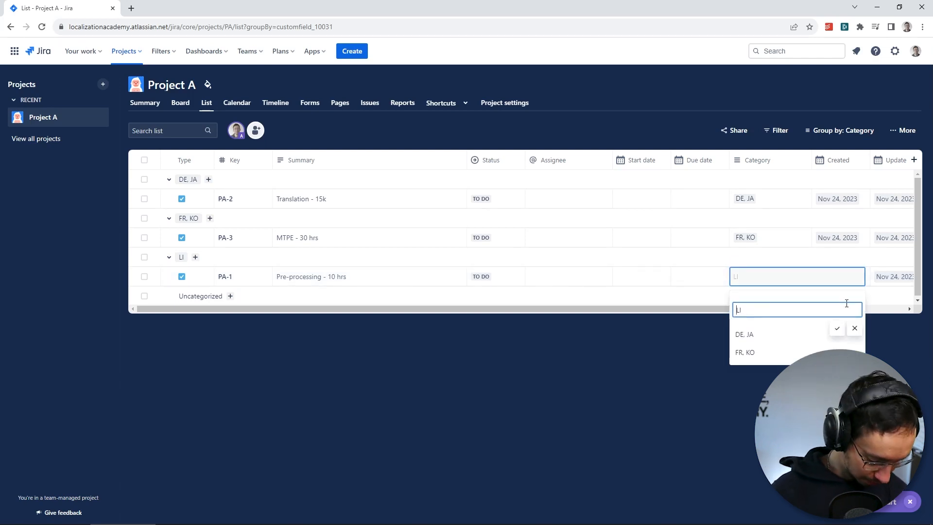
type("1_")
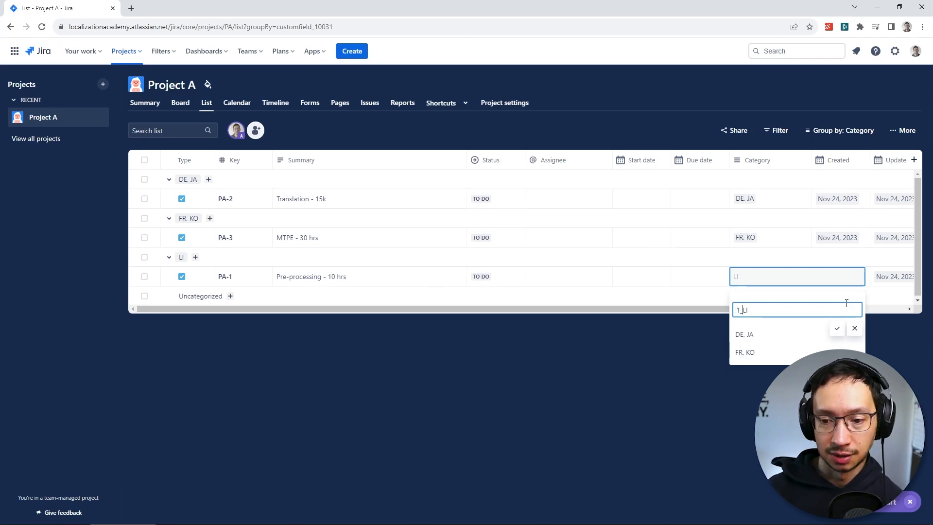
left_click(837, 328)
Rename the translation task's category "DE, JA" as "2_DE, JA"
left_click(788, 200)
left_click(846, 226)
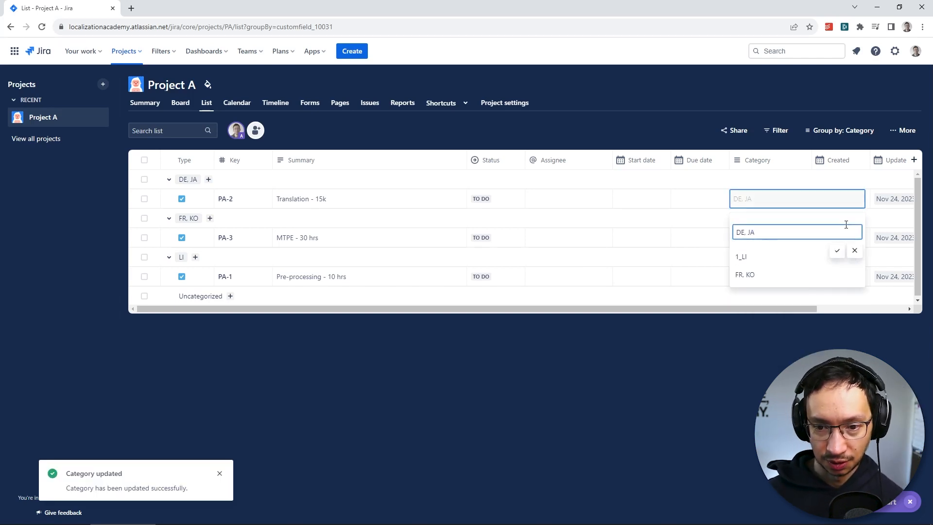
type("2_")
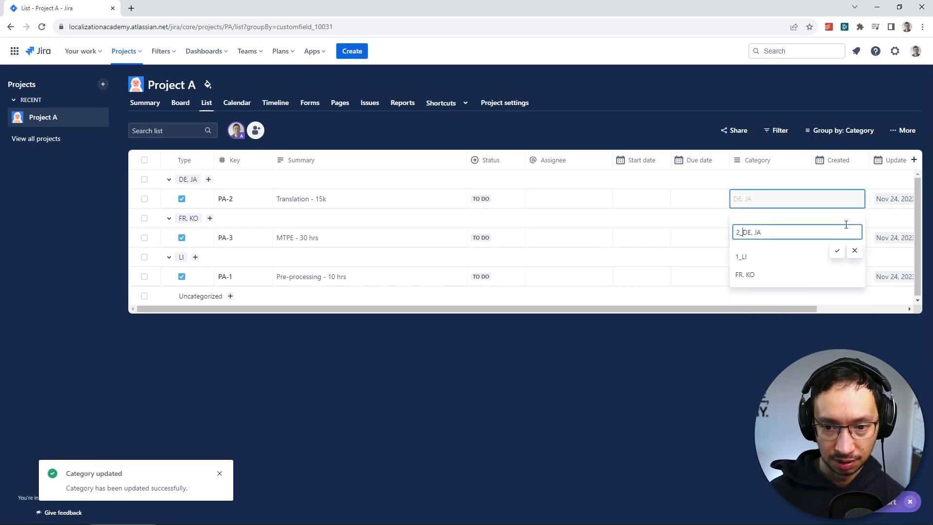
left_click(837, 251)
Rename the MTPE task's category "FR, KO" as "3_FR, KO"
left_click(796, 237)
left_click(845, 264)
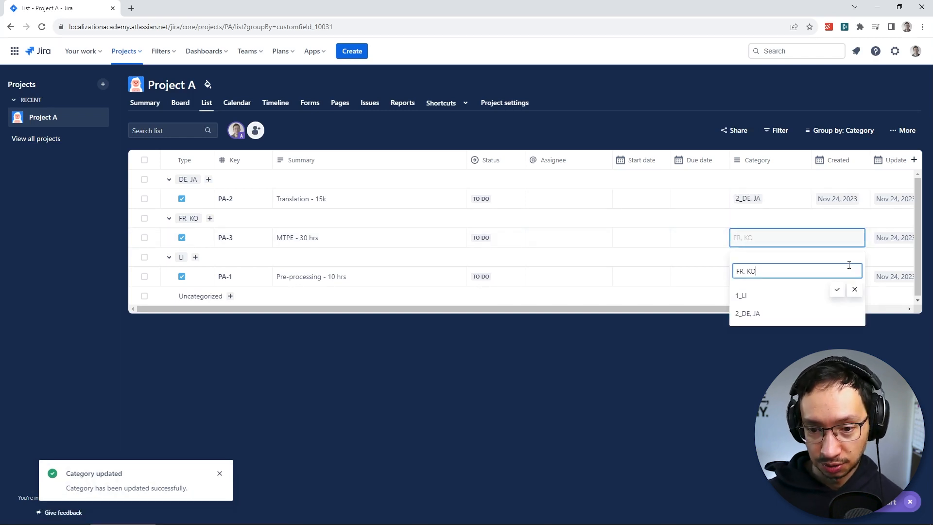
type("3_")
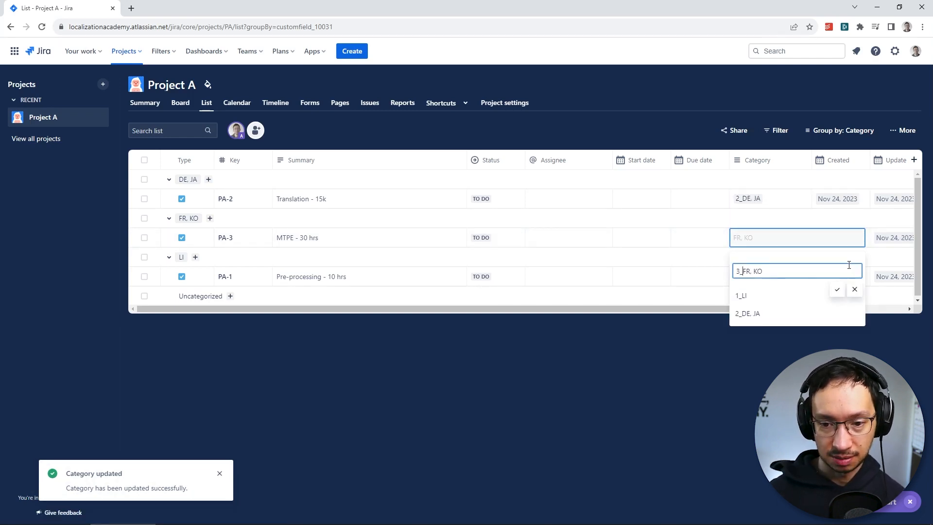
left_click(837, 289)
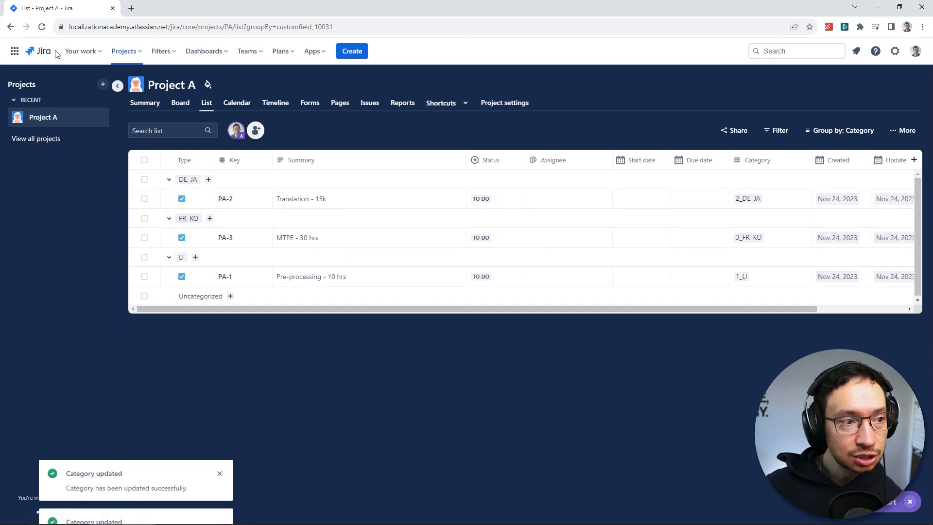
Reload the page to refresh the group order, and expand the "2_DE, JA" and "3_FR, KO" groups
left_click(42, 27)
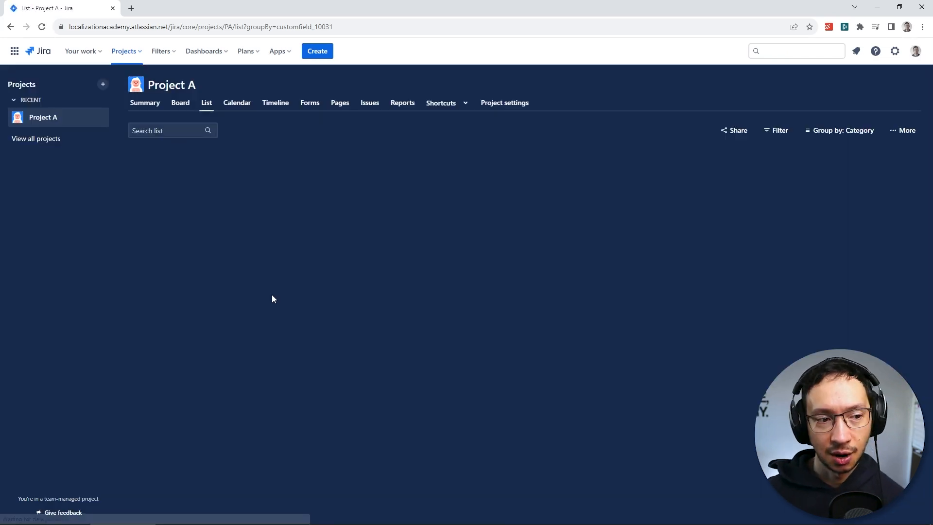
left_click(169, 219)
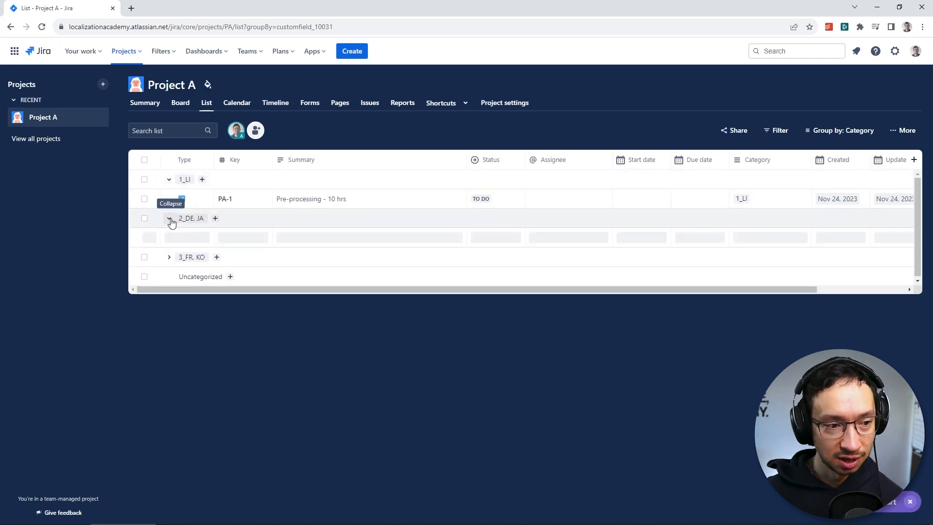
left_click(169, 257)
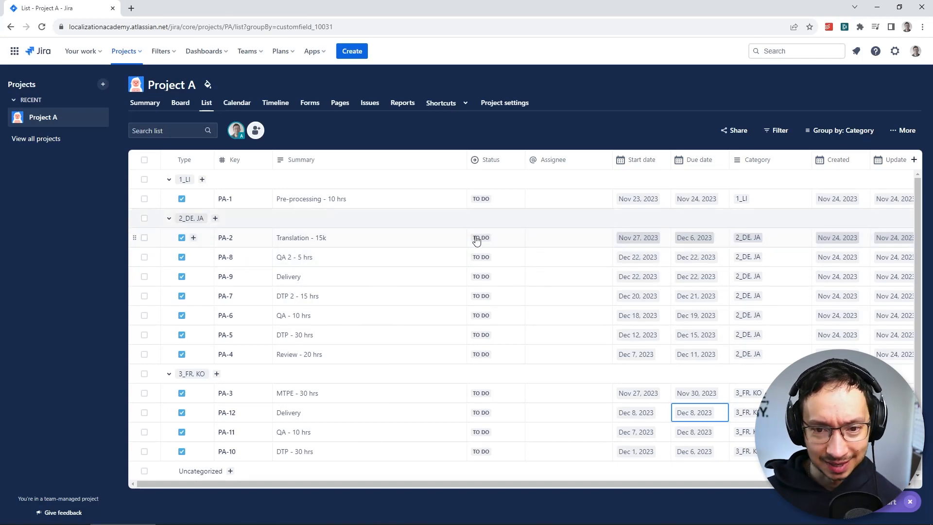
Sort the grouped task list by due date in ascending order
left_click(717, 161)
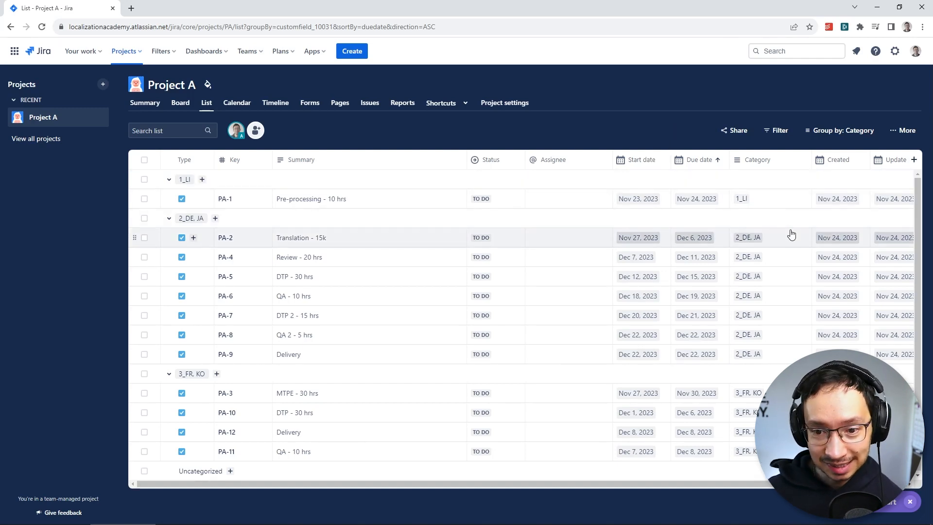
left_click(775, 242)
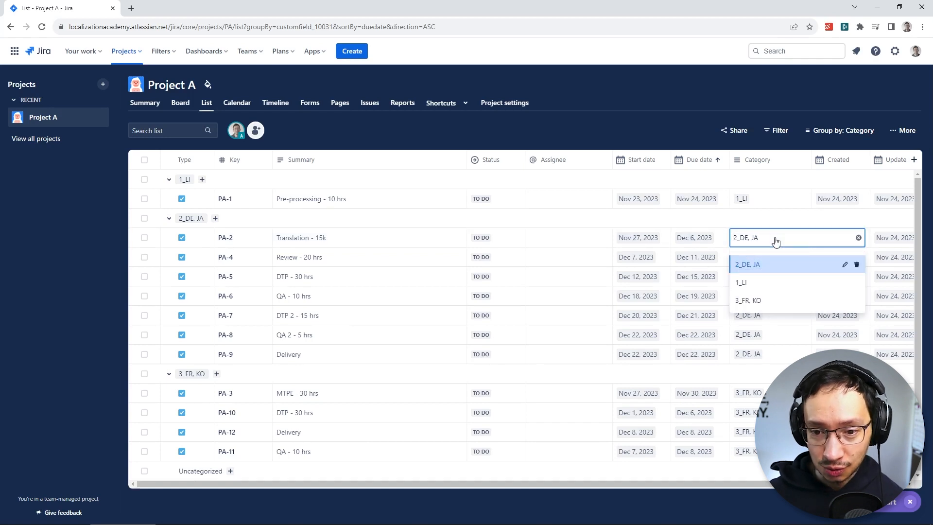
left_click(783, 223)
left_click(777, 242)
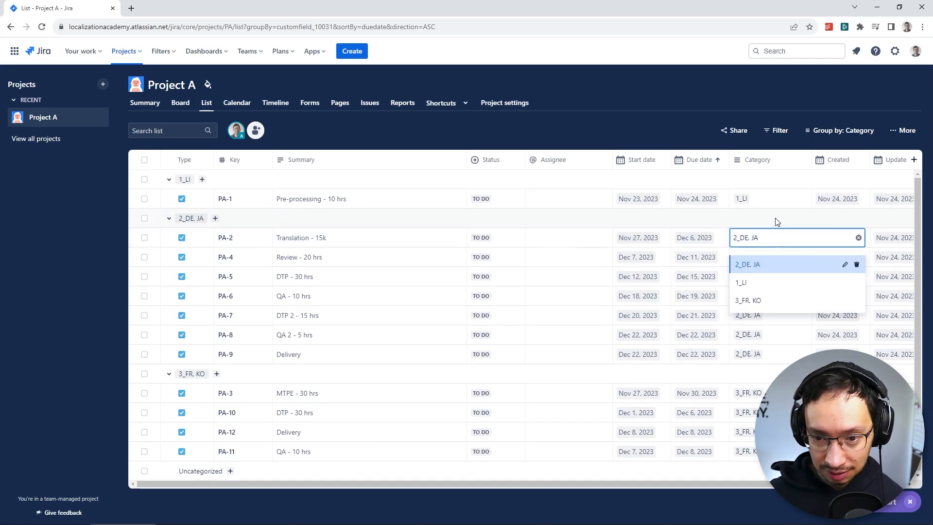
left_click(778, 222)
left_click(774, 242)
key("Escape")
key("Down")
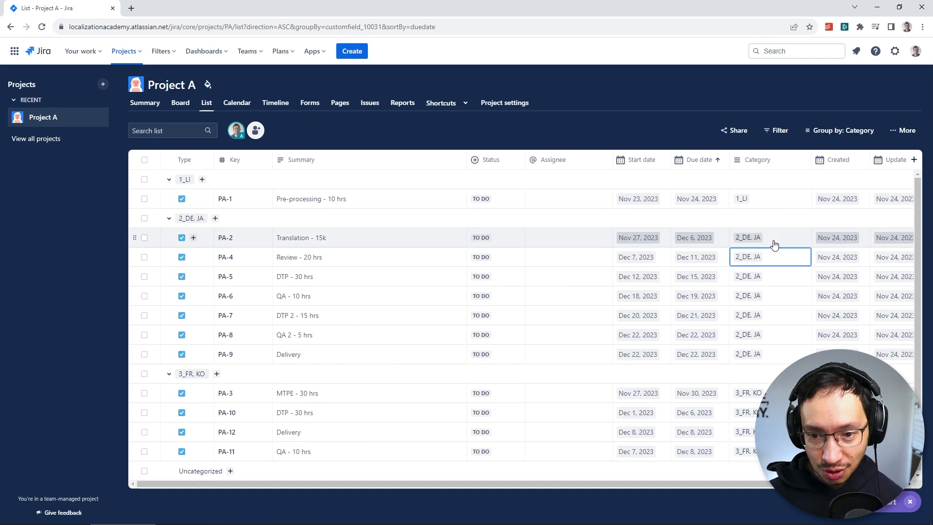
key("Down")
key("Down")
key("Down")
key("Down")
key("Down")
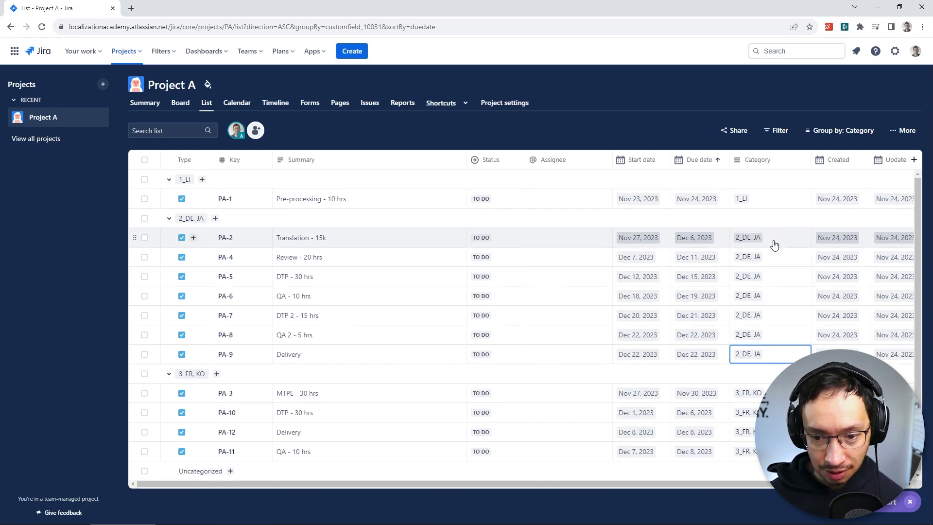
Assign the pre-processing task in the "1_LI" group to yourself
left_click(598, 201)
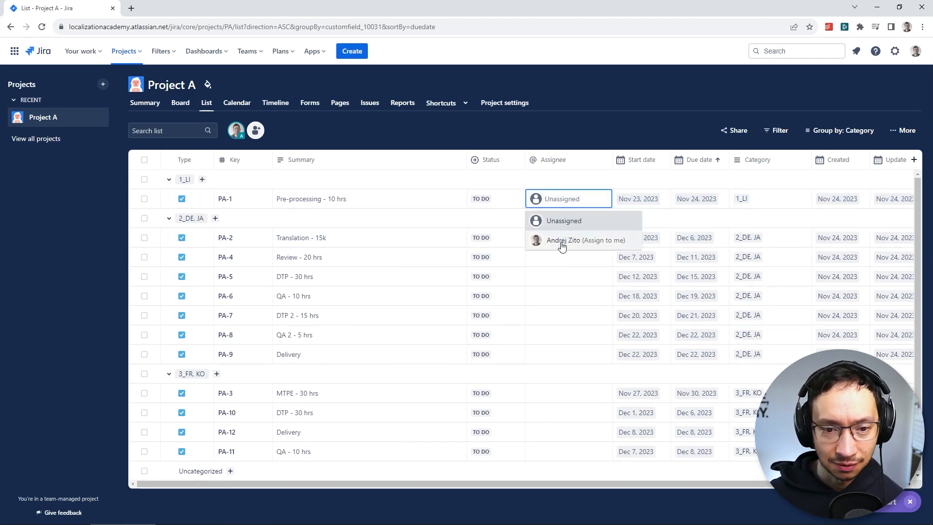
left_click(563, 241)
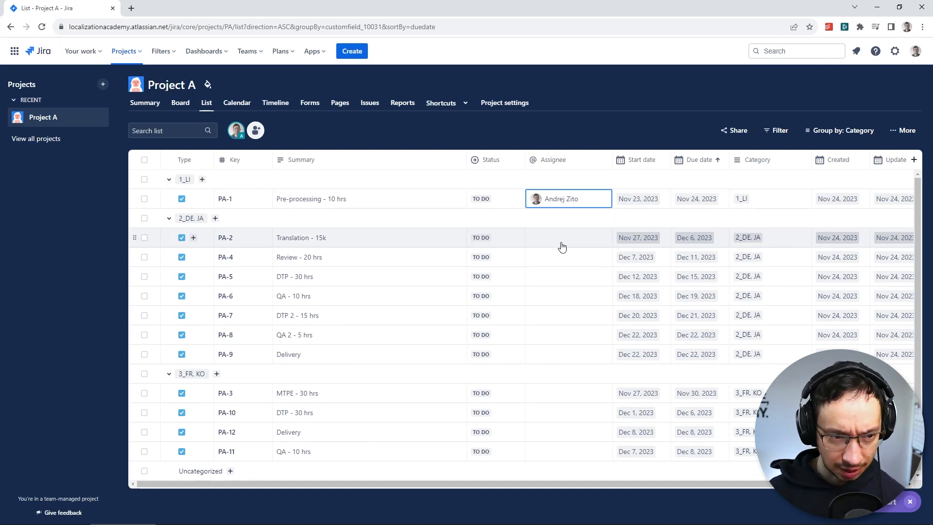
left_click(563, 240)
key("Up")
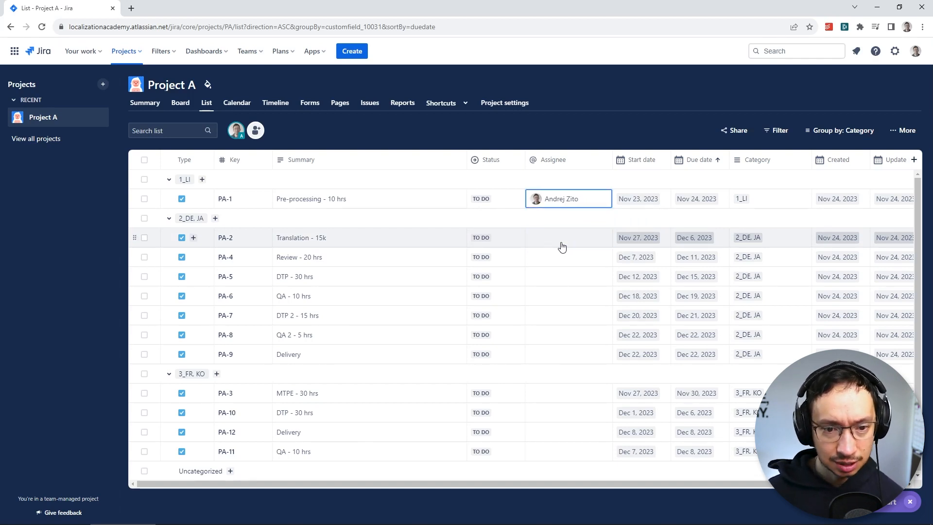
key("Down")
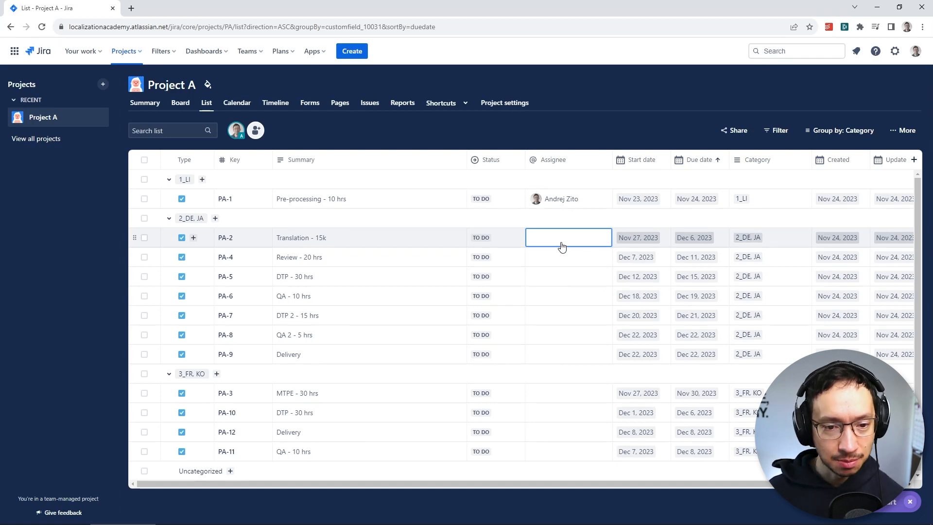
key("Down")
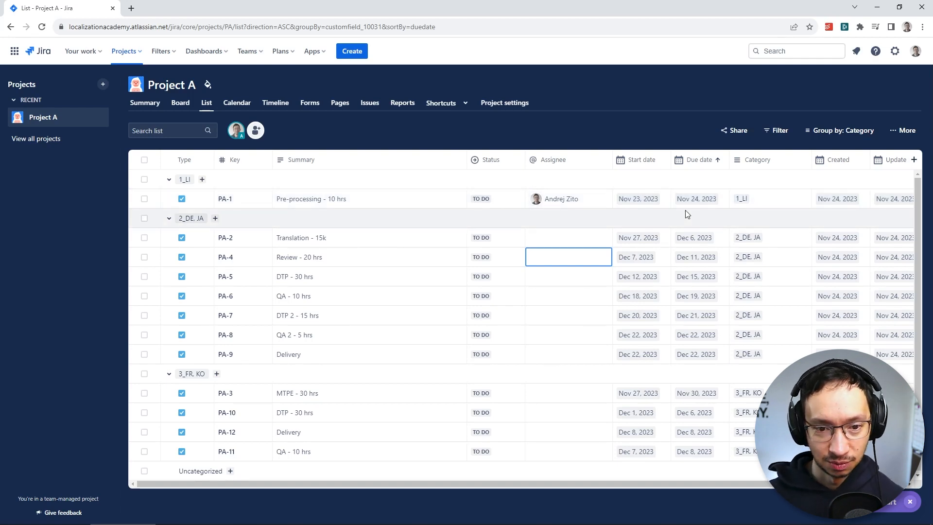
Display Project A's tasks on the timeline at the weeks scale and check the timeline's view options
key("Up")
key("Up")
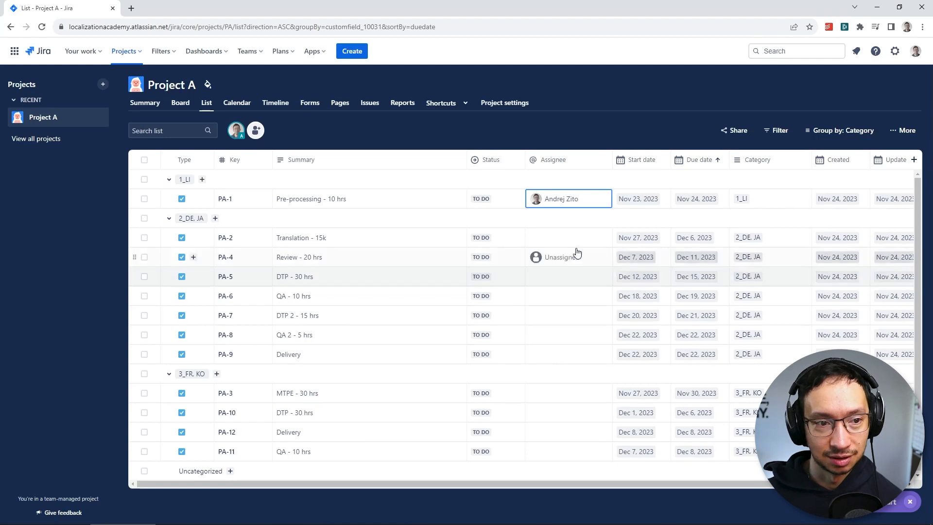
left_click(280, 104)
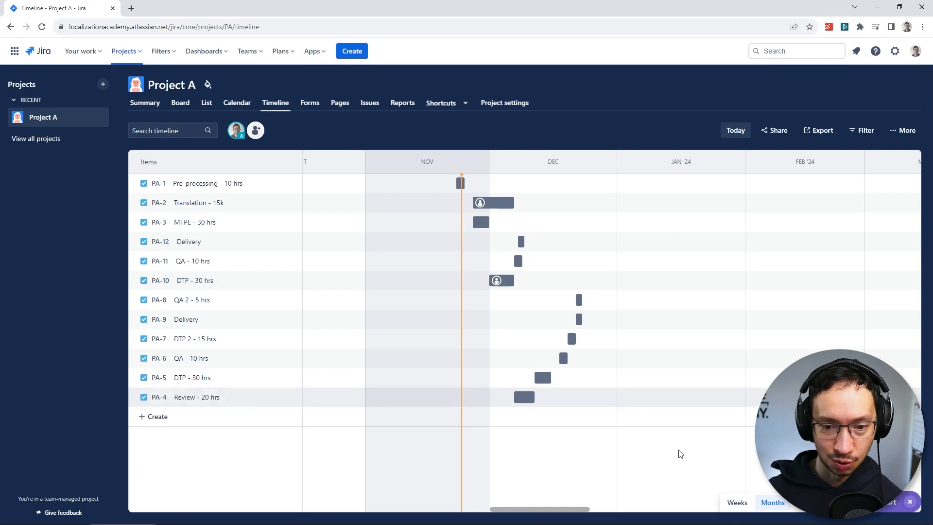
left_click(737, 502)
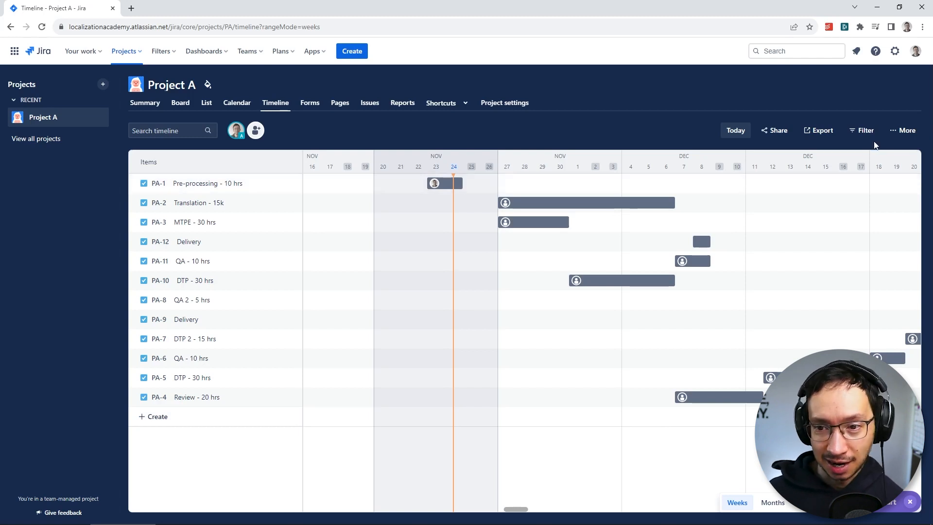
left_click(906, 131)
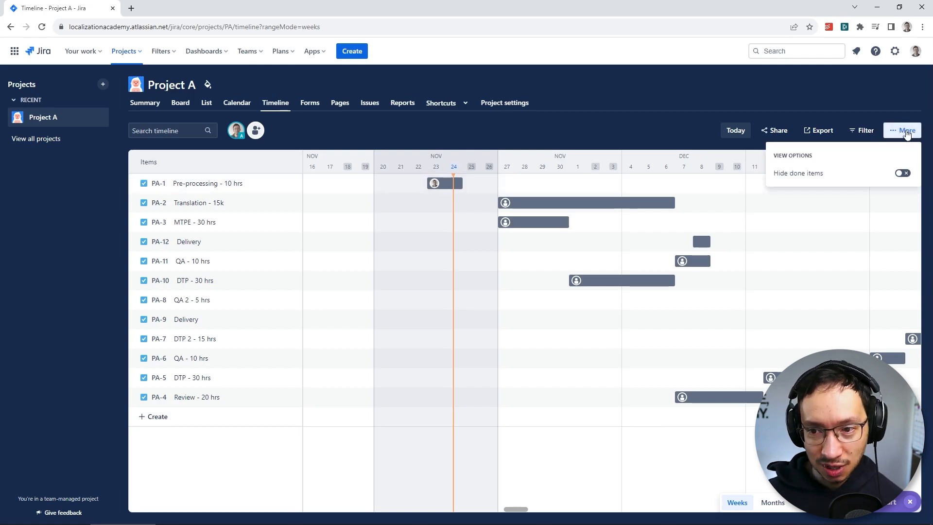
left_click(655, 135)
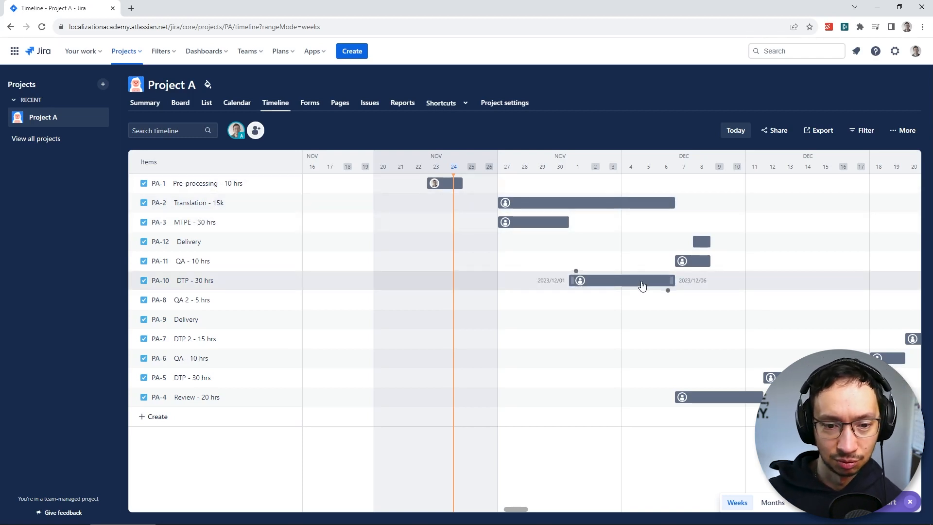
Link the start of the PA-10 "DTP - 30 hrs" bar to the PA-3 "MTPE - 30 hrs" task as a dependency
mouse_move(576, 271)
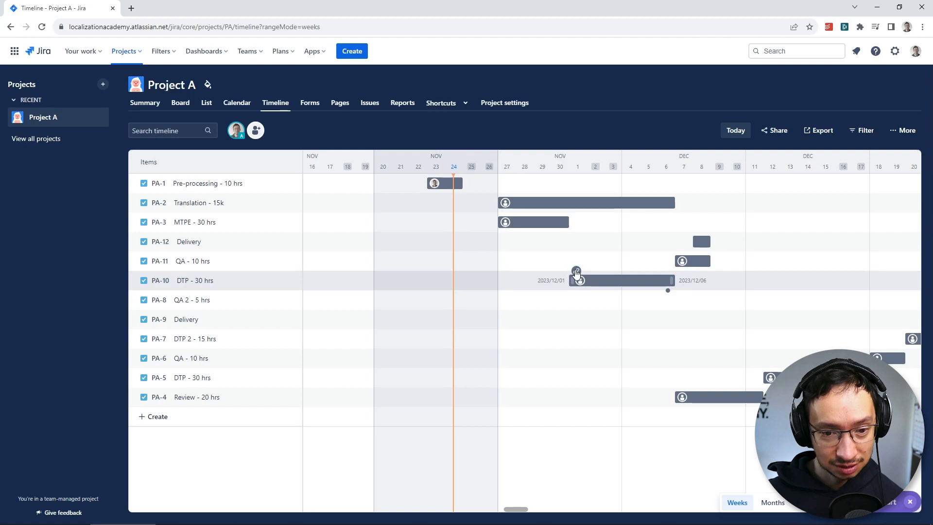
left_click_drag(576, 270, 567, 228)
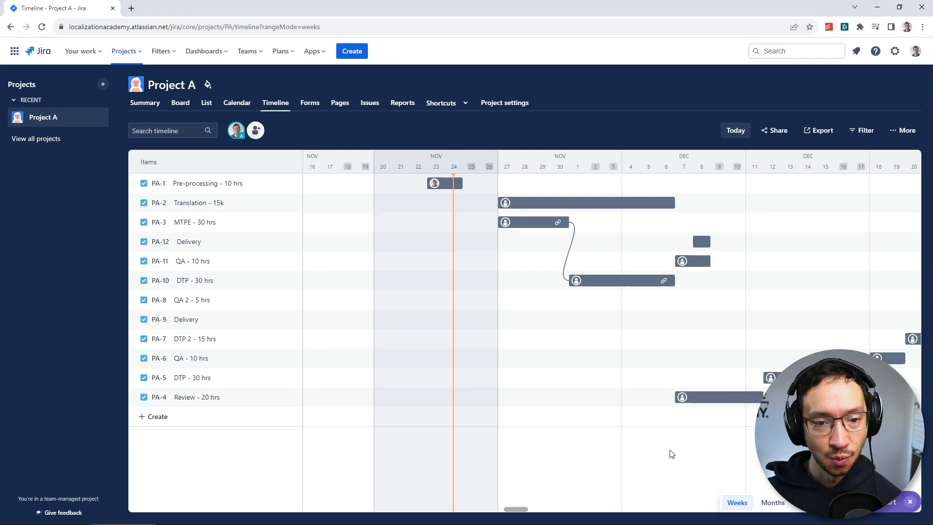
Look over the available dashboard options and the category-grouped task list, ending back on the project's timeline
left_click(219, 57)
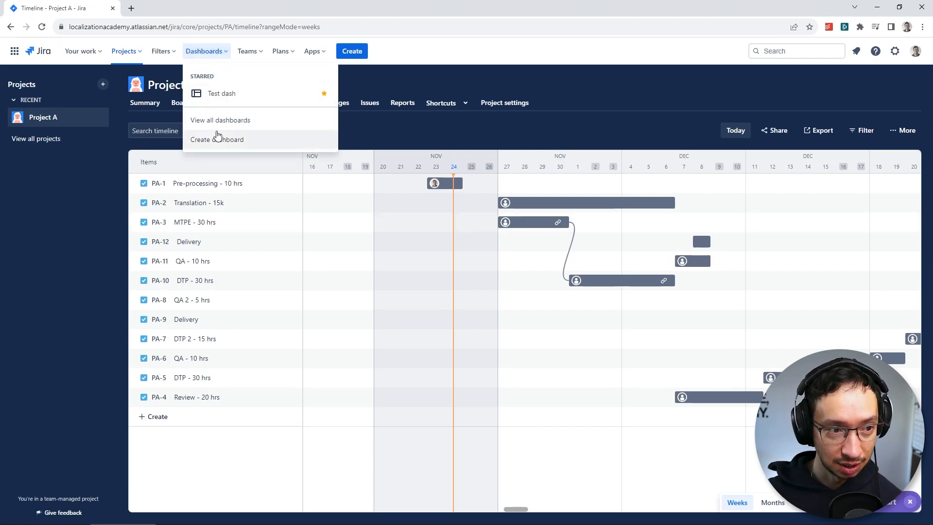
left_click(407, 140)
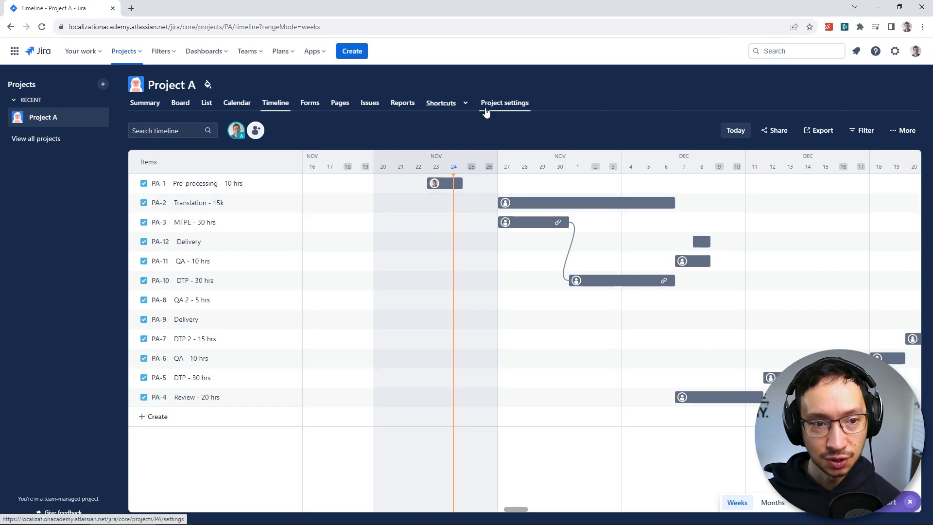
left_click(206, 105)
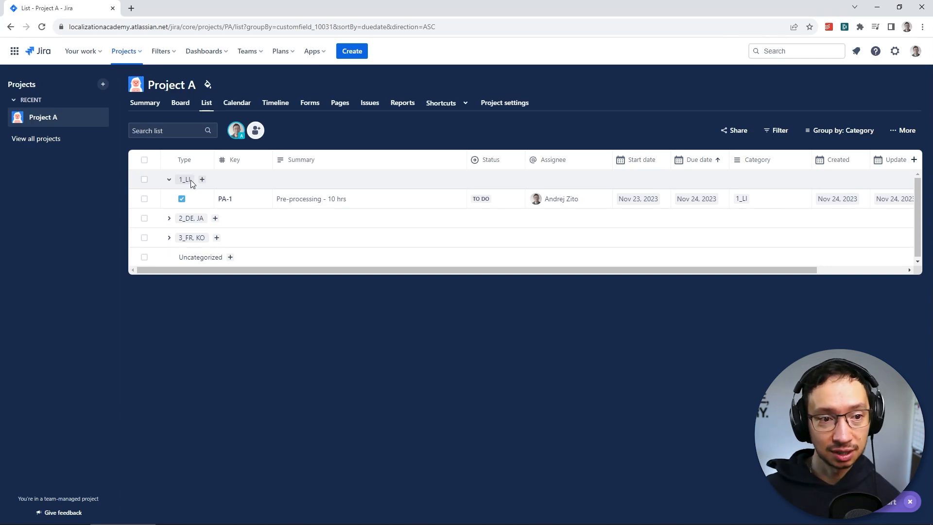
left_click(276, 105)
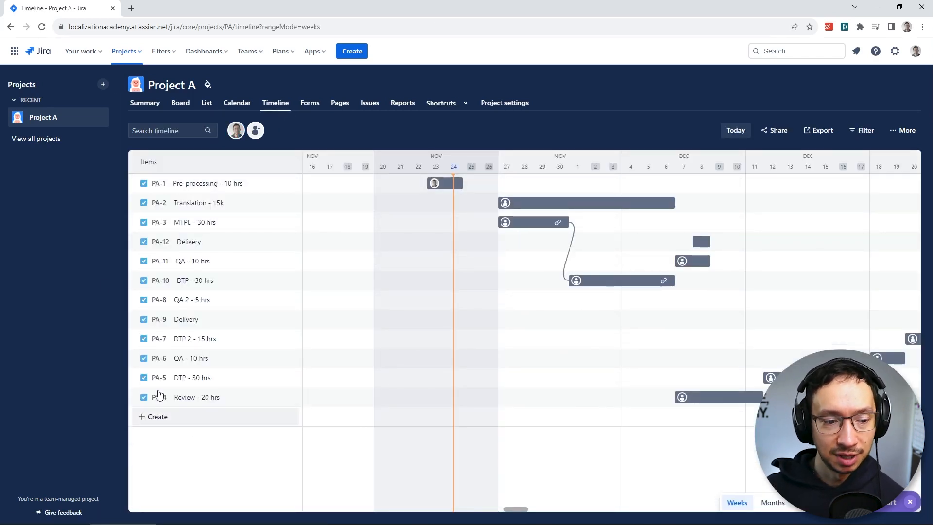